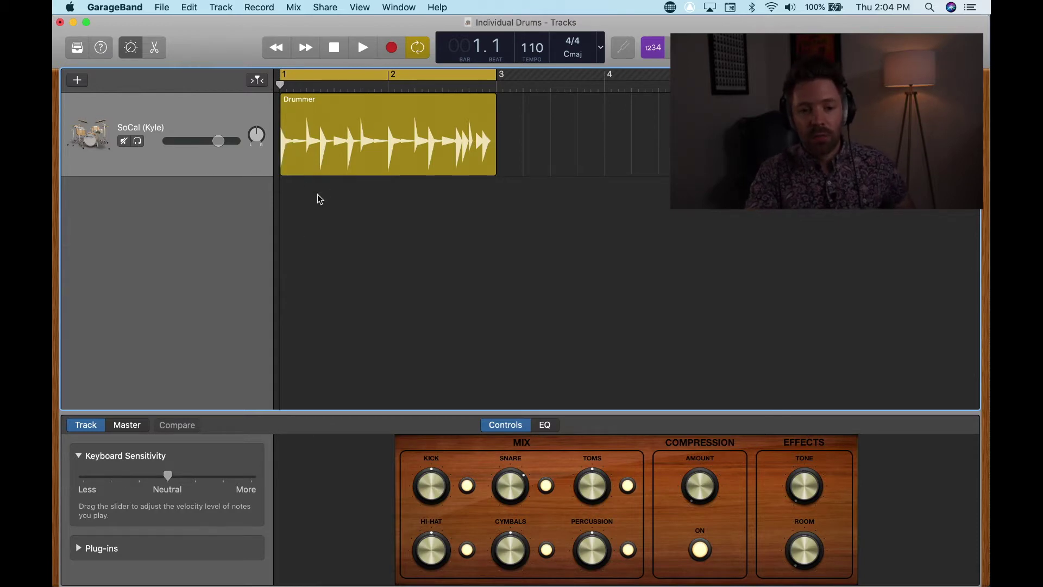
- Open the drum kit library and switch the drummer's kit to Brooklyn, playing the groove
{"action": "key", "text": "space"}
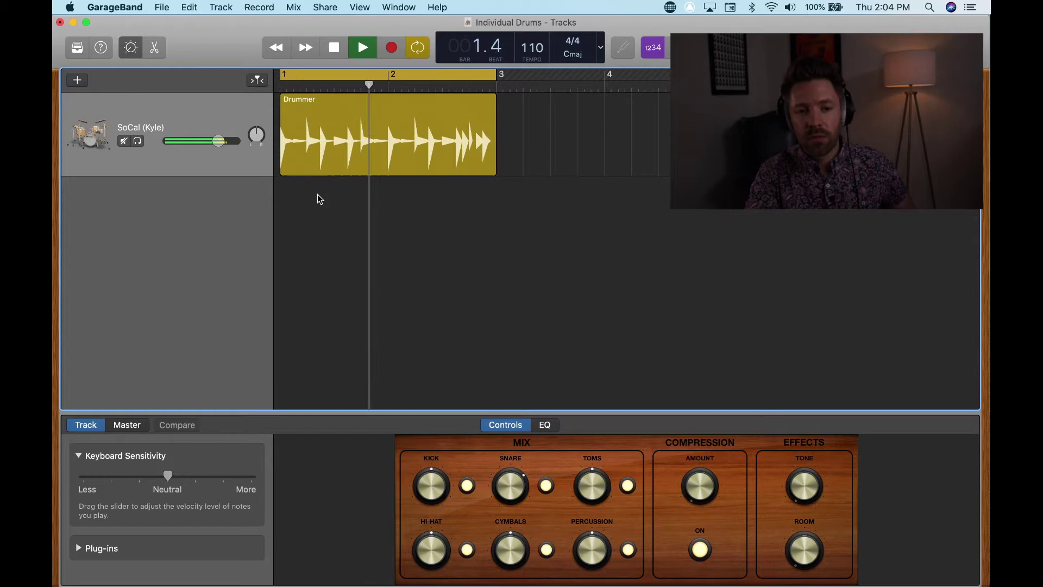
{"action": "key", "text": "space"}
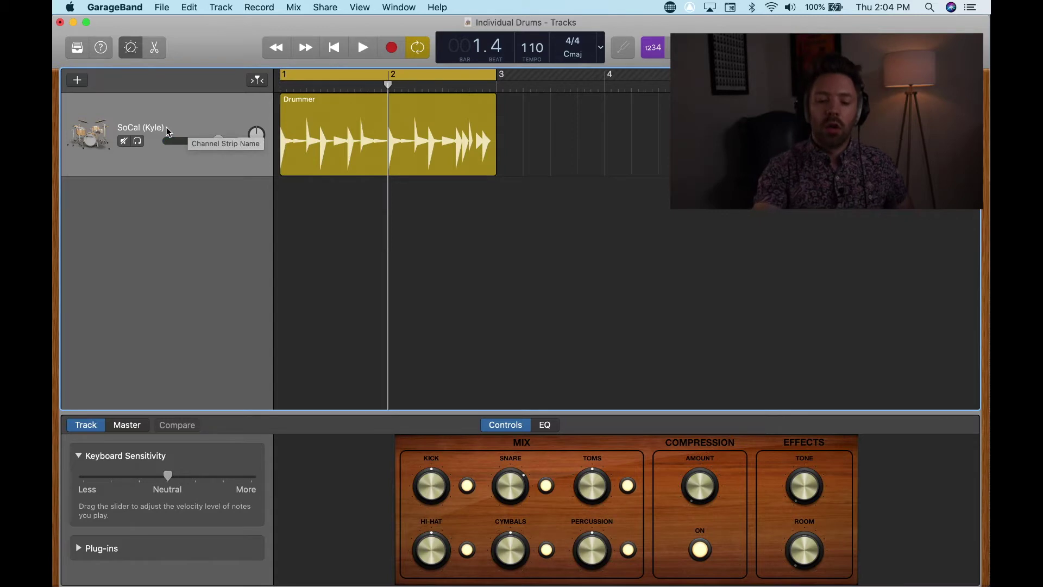
{"action": "key", "text": "y"}
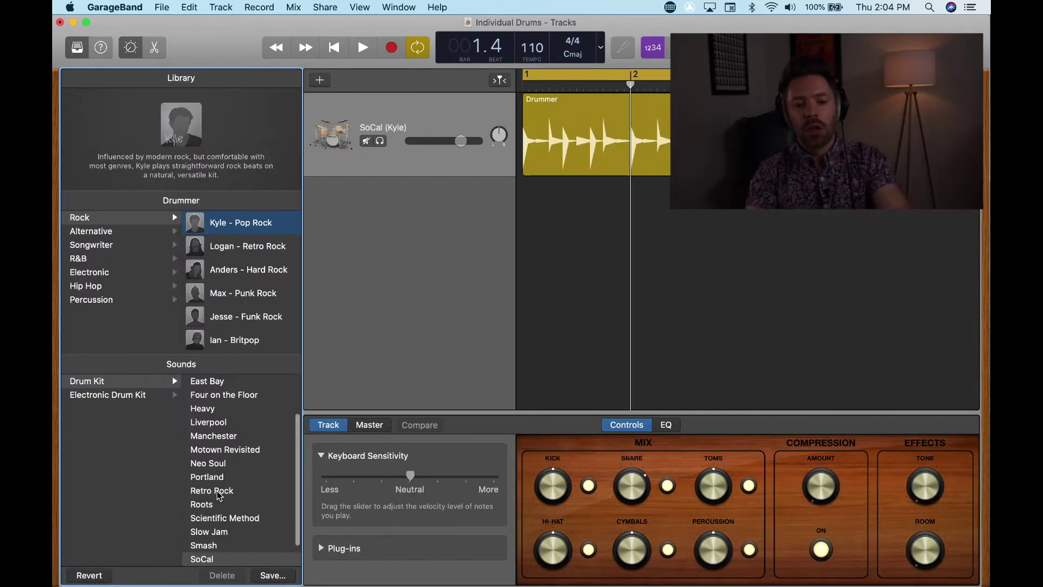
{"action": "scroll", "coordinate": [223, 443], "scroll_direction": "up", "scroll_amount": 3}
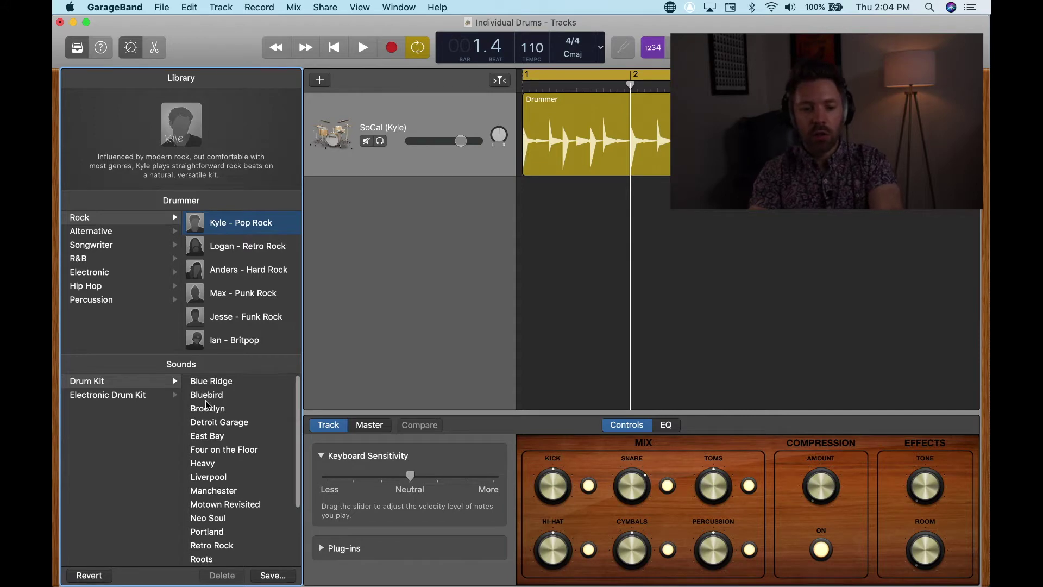
{"action": "left_click", "coordinate": [208, 411]}
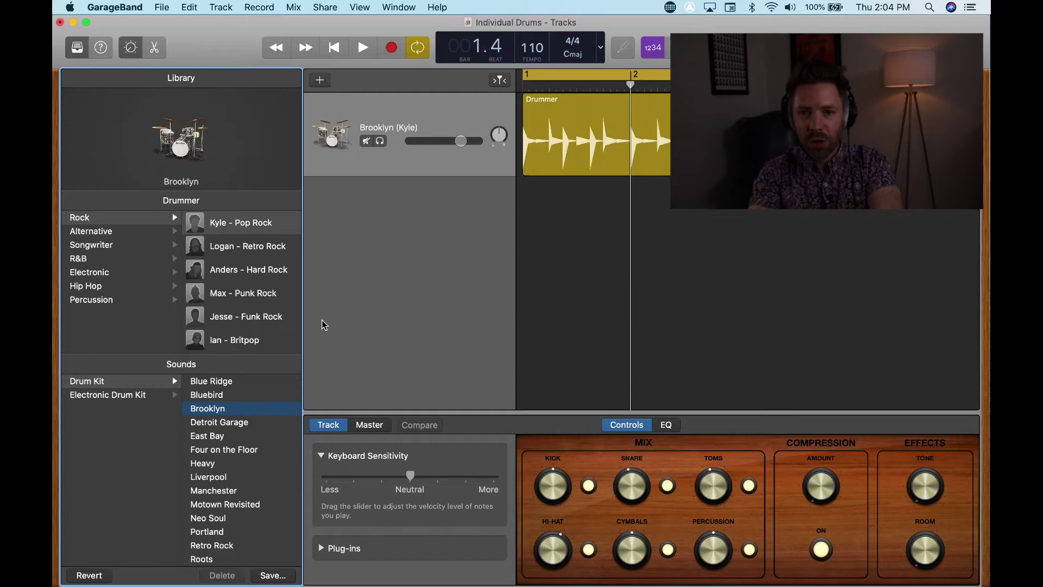
{"action": "key", "text": "space"}
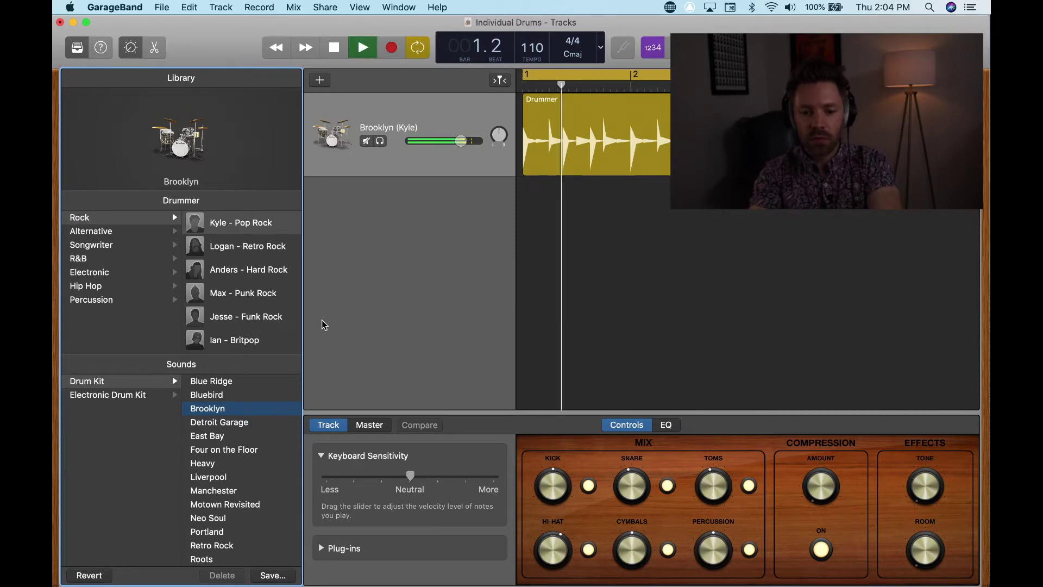
- Audition the Detroit Garage and East Bay kits, then return to Brooklyn and play it back
{"action": "left_click", "coordinate": [220, 424]}
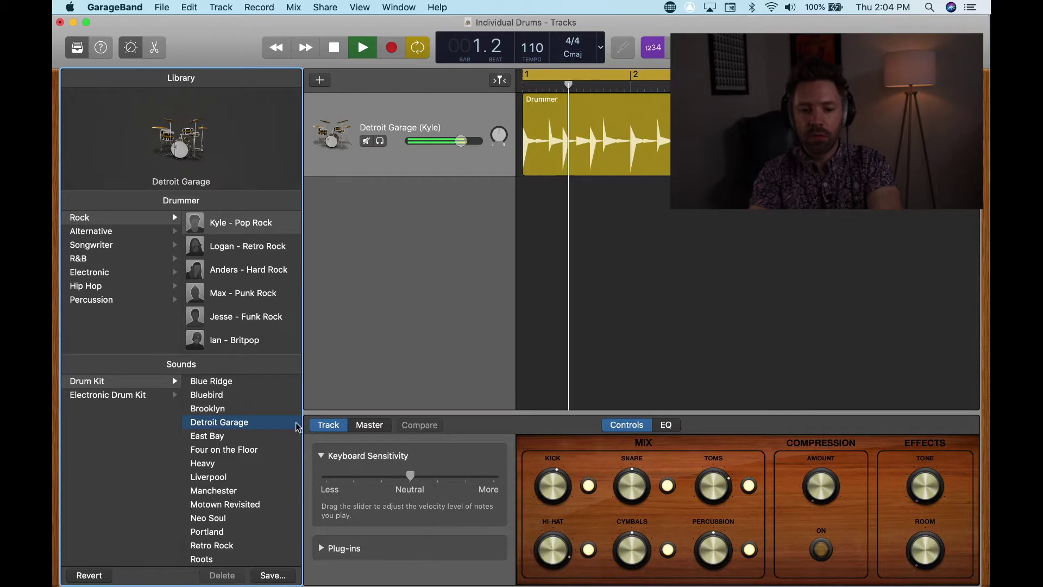
{"action": "left_click", "coordinate": [224, 437]}
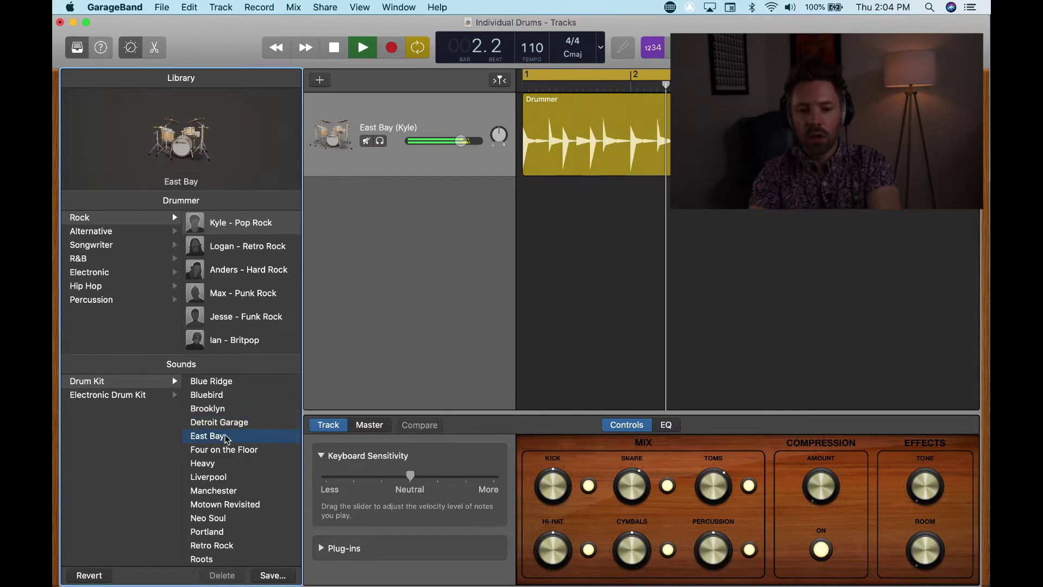
{"action": "key", "text": "space"}
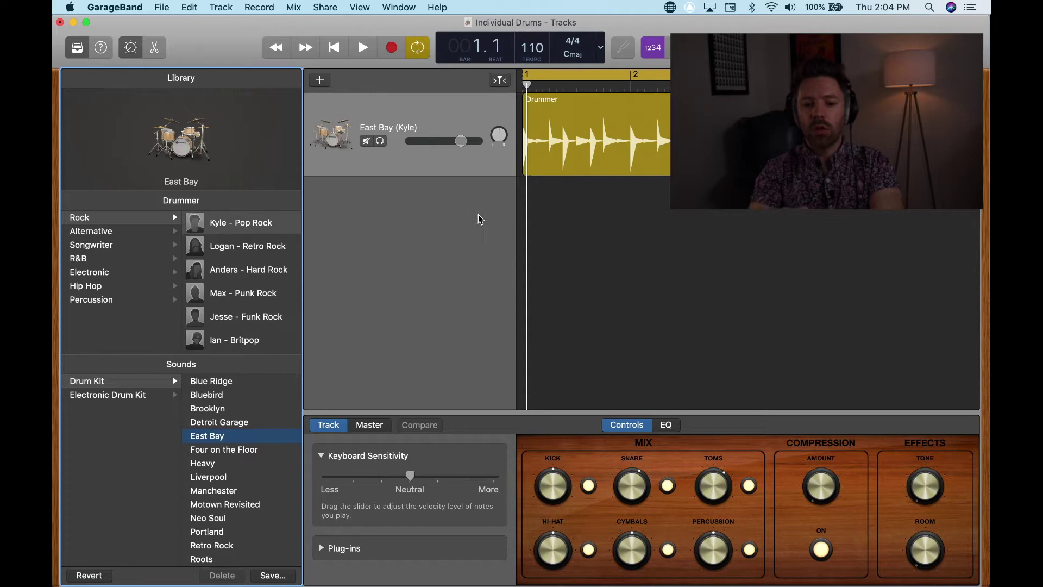
{"action": "left_click", "coordinate": [213, 408]}
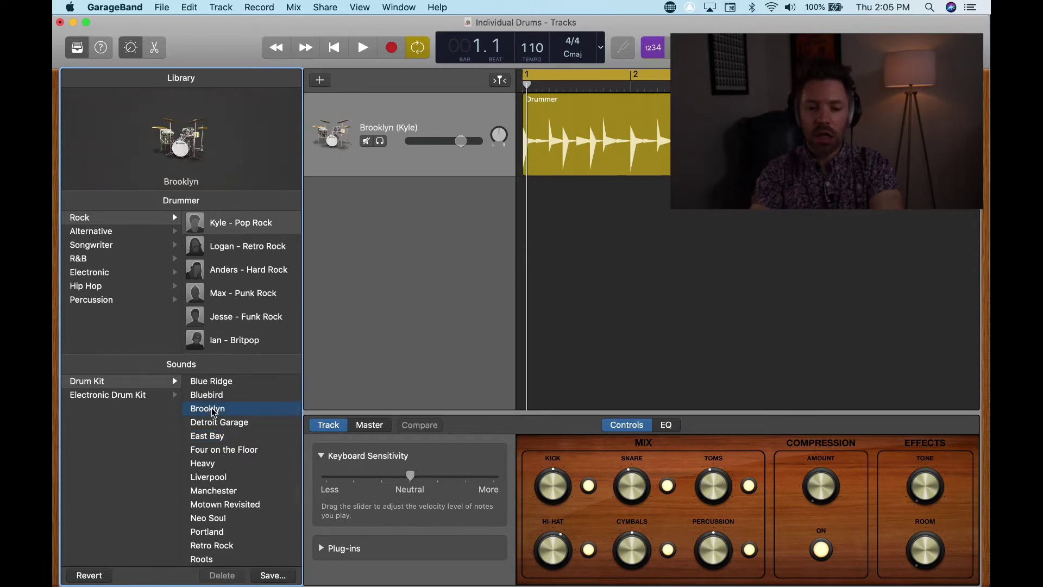
{"action": "key", "text": "space"}
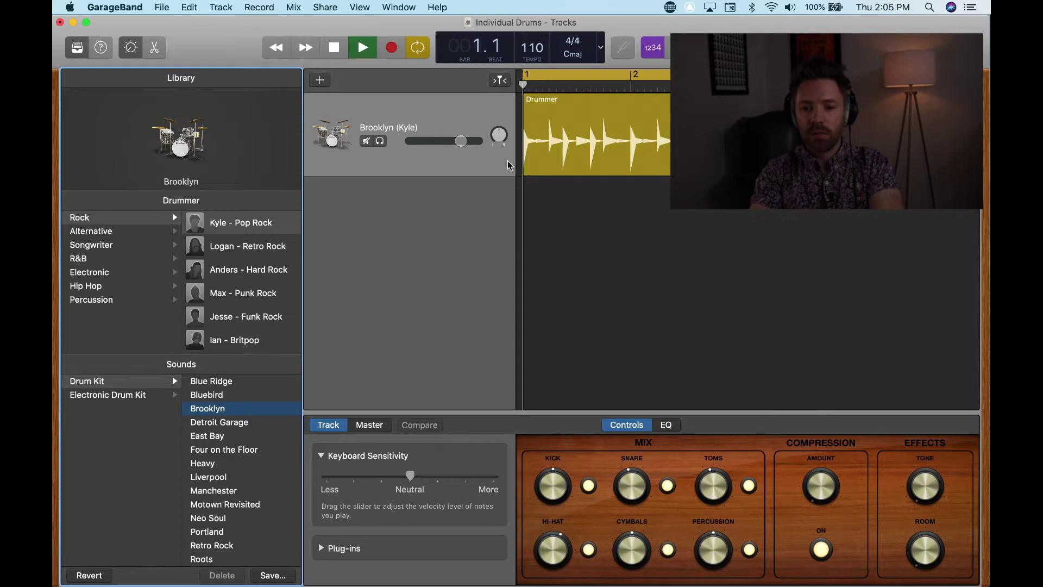
{"action": "key", "text": "space"}
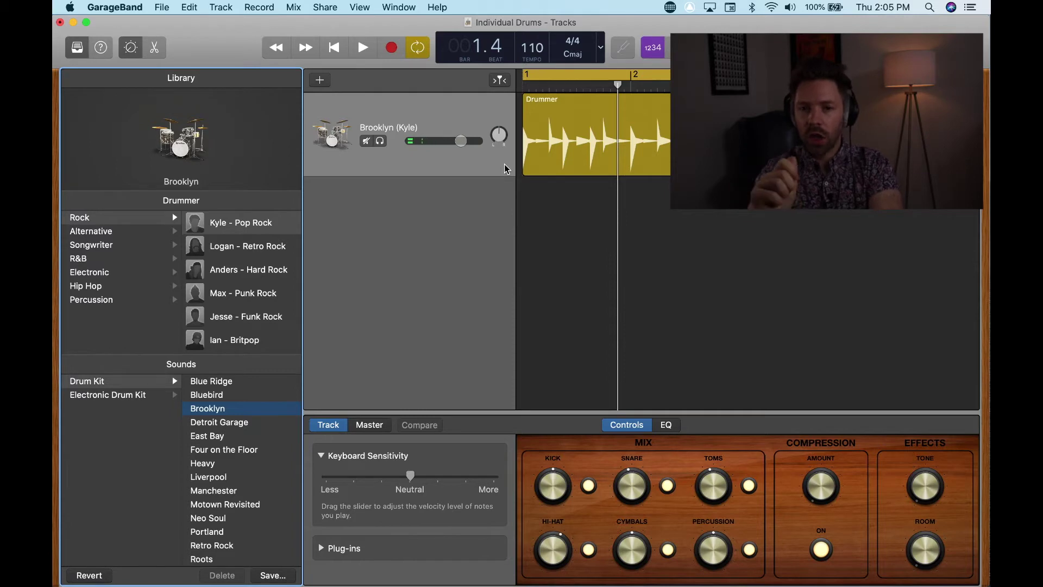
- Duplicate the Brooklyn drummer track and name the copy KICK
{"action": "left_click", "coordinate": [388, 125]}
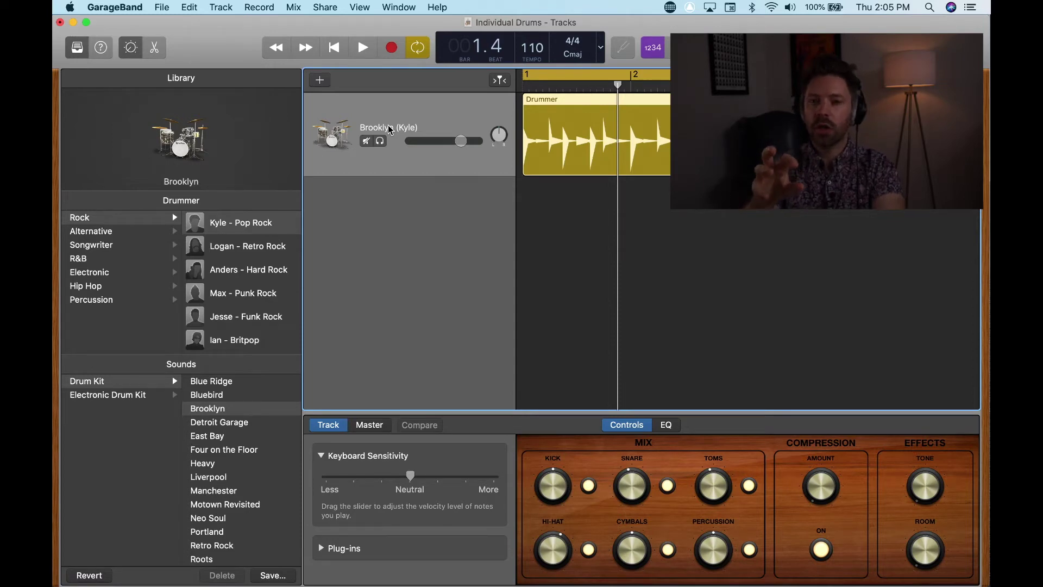
{"action": "key", "text": "super+d"}
{"action": "left_click", "coordinate": [572, 151]}
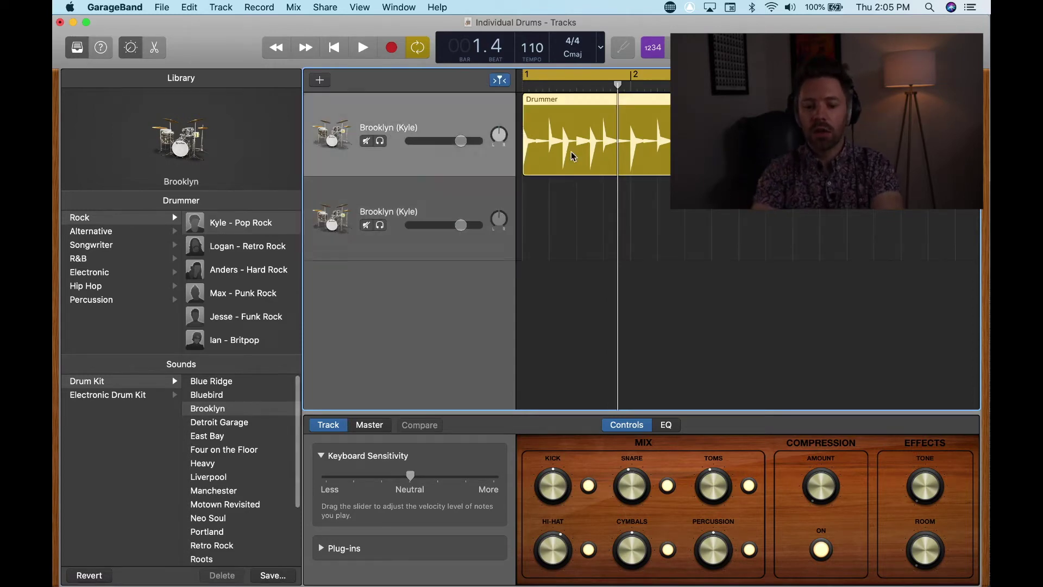
{"action": "left_click", "coordinate": [487, 187]}
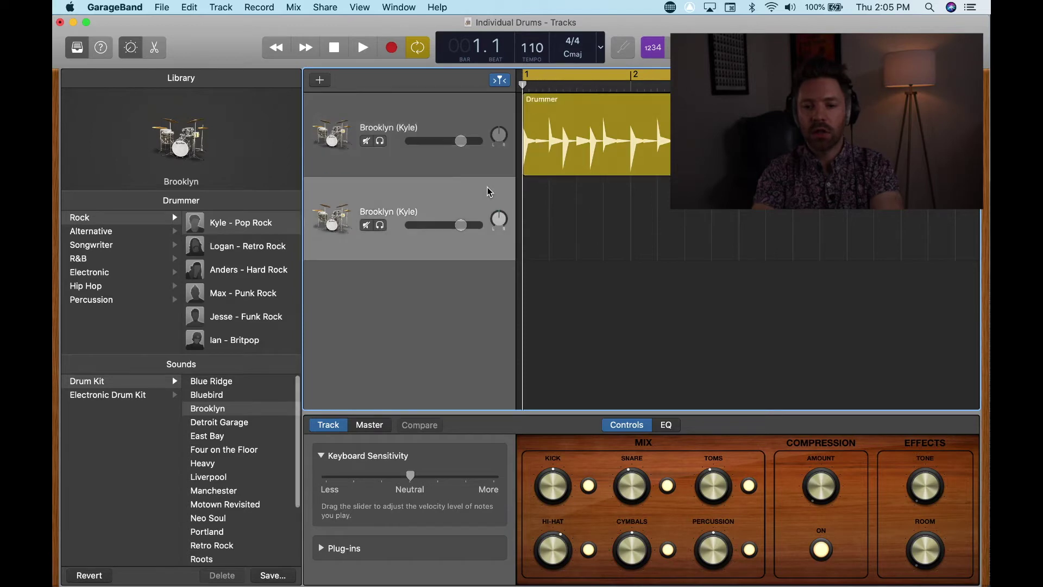
{"action": "double_click", "coordinate": [383, 213]}
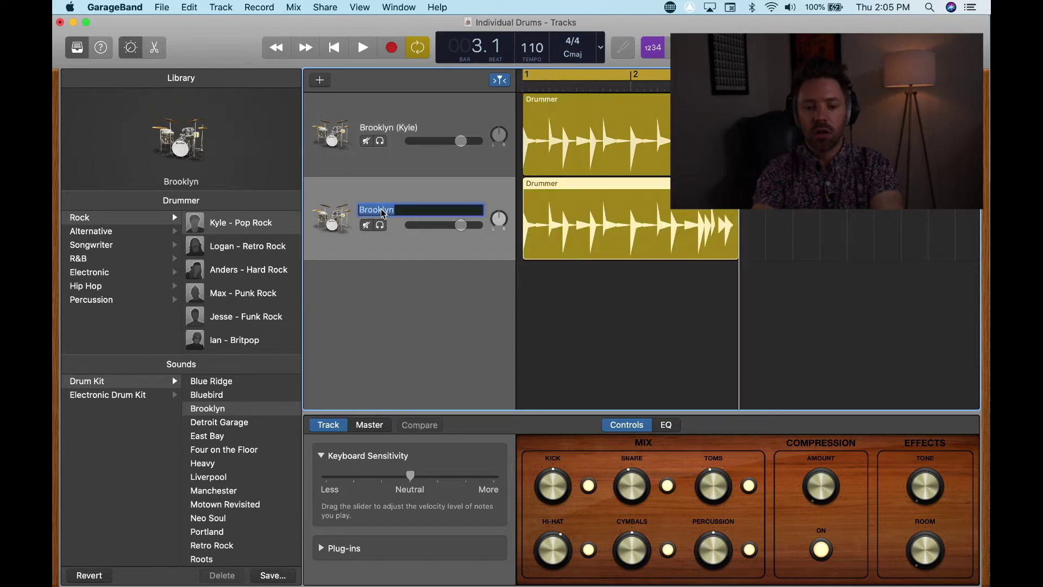
{"action": "type", "text": "KICK"}
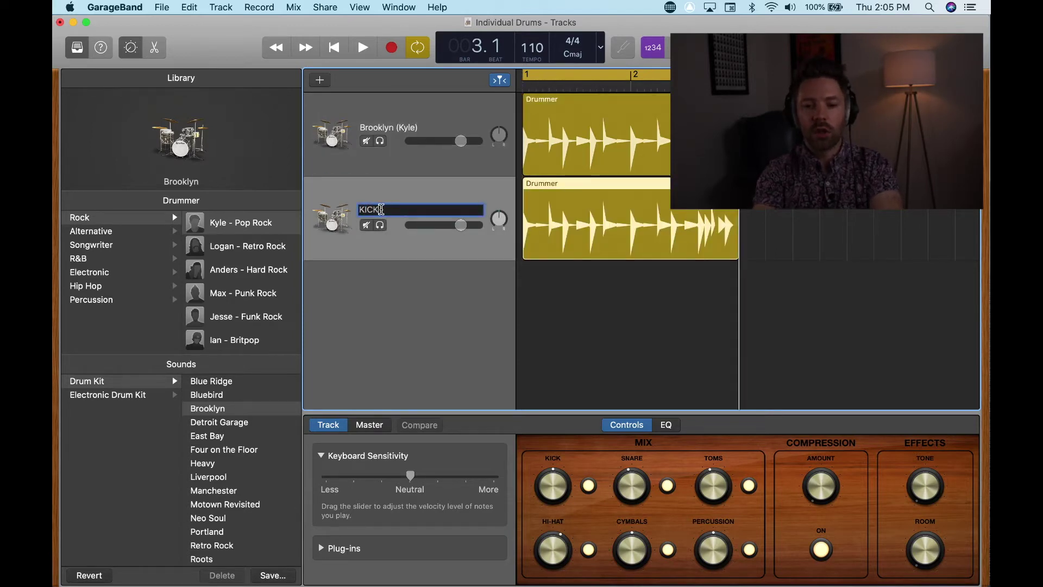
{"action": "key", "text": "Return"}
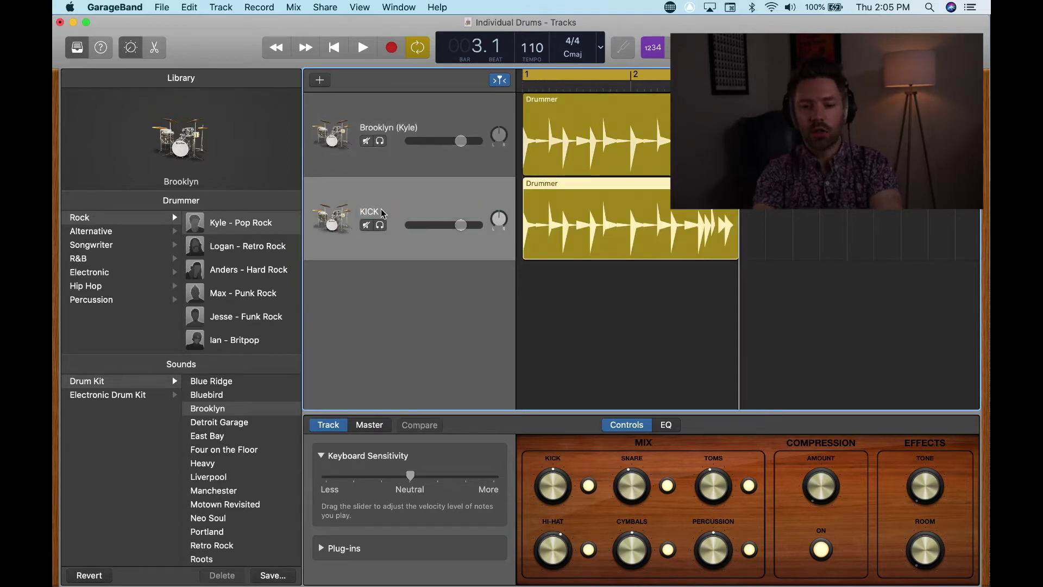
- Solo and play the Brooklyn (Kyle) track, then unsolo it and select KICK
{"action": "left_click", "coordinate": [433, 122]}
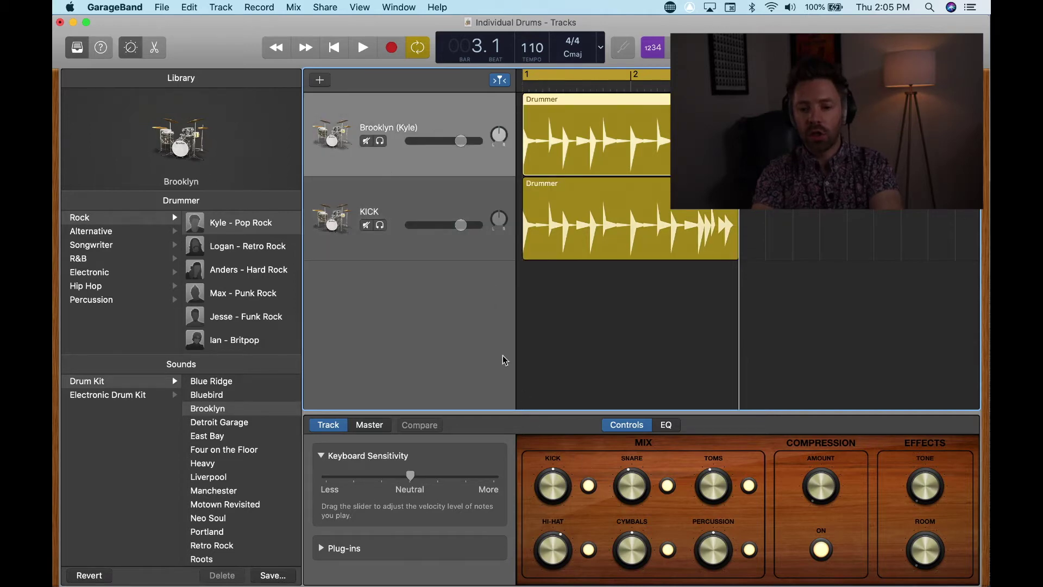
{"action": "left_click", "coordinate": [380, 141]}
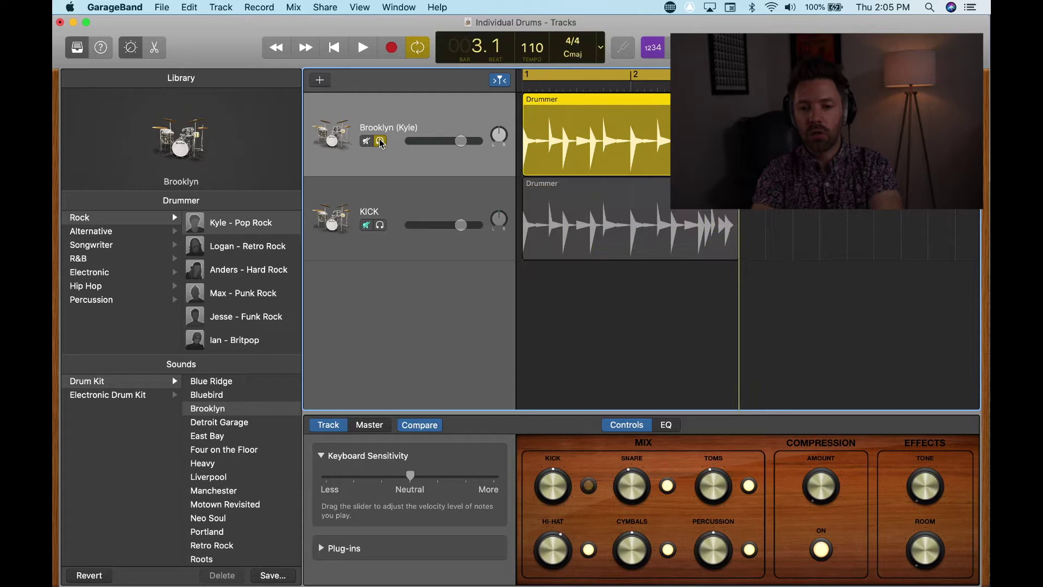
{"action": "key", "text": "space"}
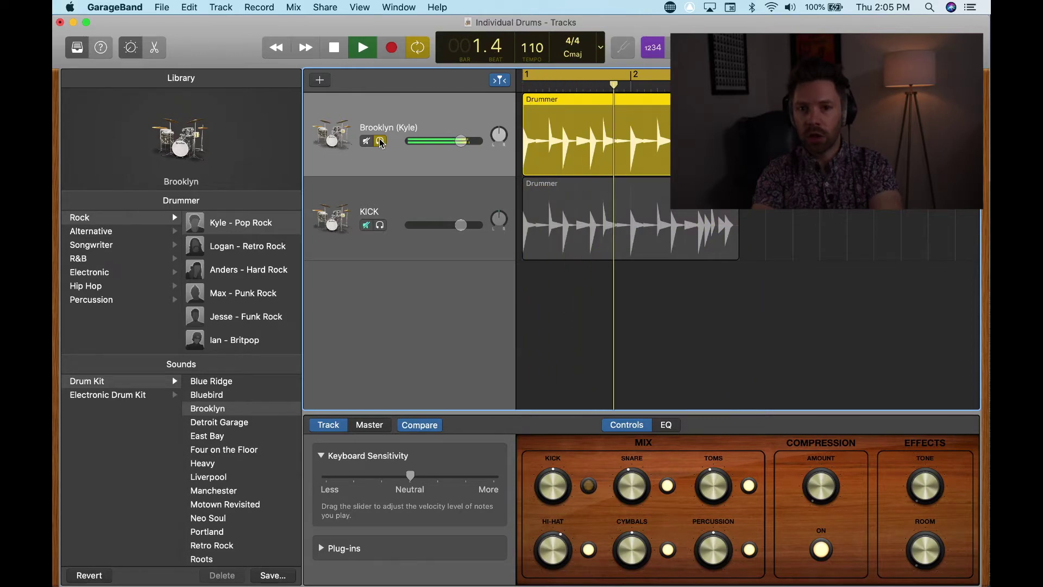
{"action": "key", "text": "space"}
{"action": "left_click", "coordinate": [380, 141]}
{"action": "left_click", "coordinate": [383, 205]}
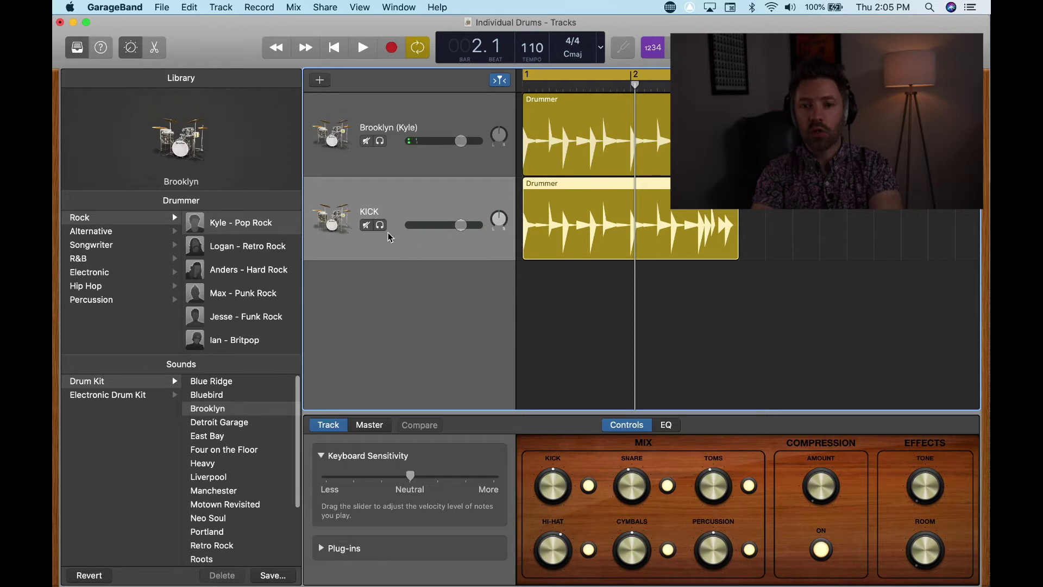
- Solo KICK and audition Detroit Garage, East Bay and Four on the Floor, settling on East Bay
{"action": "left_click", "coordinate": [380, 224]}
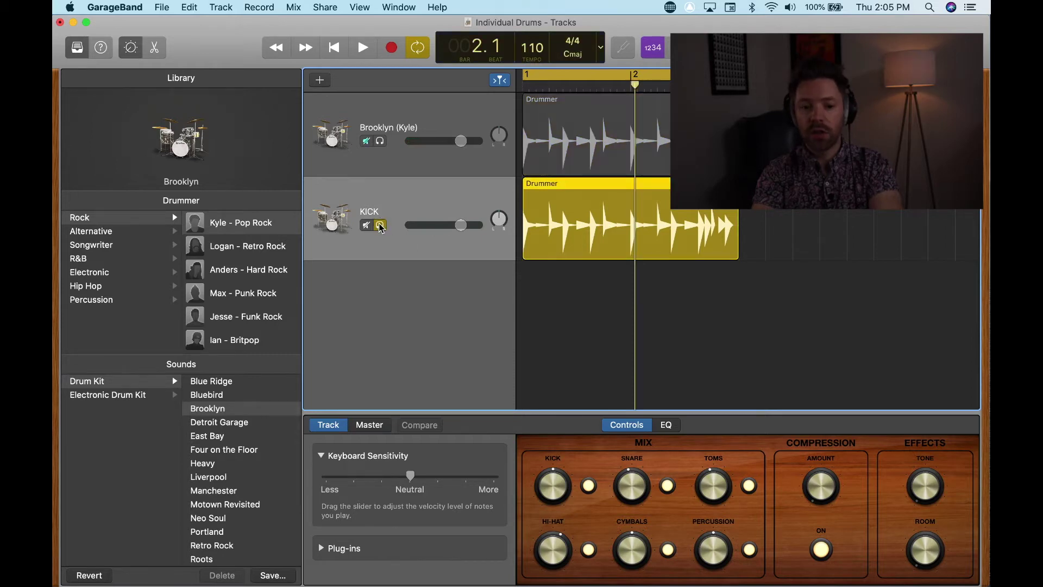
{"action": "key", "text": "space"}
{"action": "left_click", "coordinate": [223, 423]}
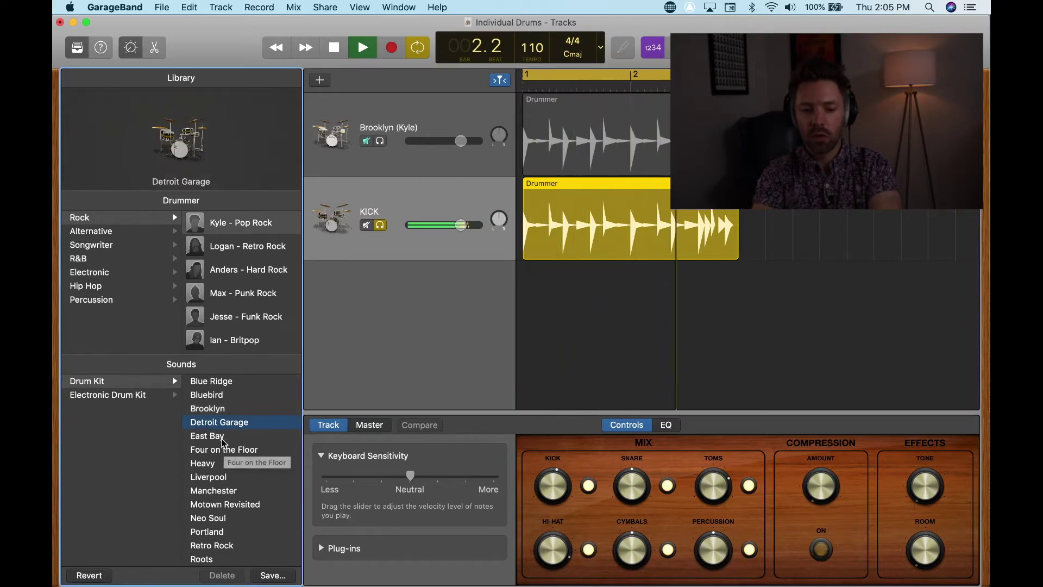
{"action": "left_click", "coordinate": [223, 437]}
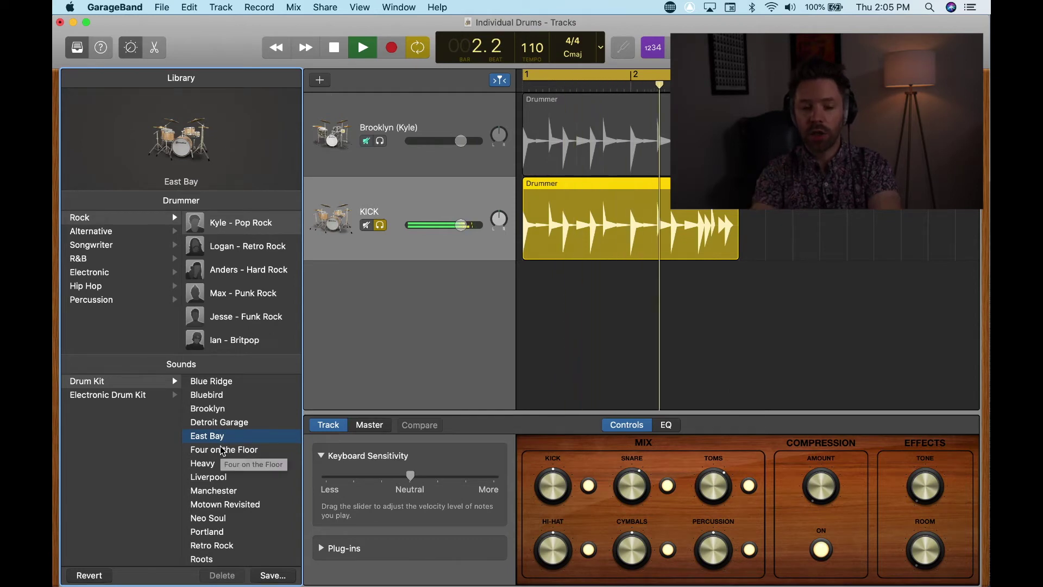
{"action": "left_click", "coordinate": [222, 451]}
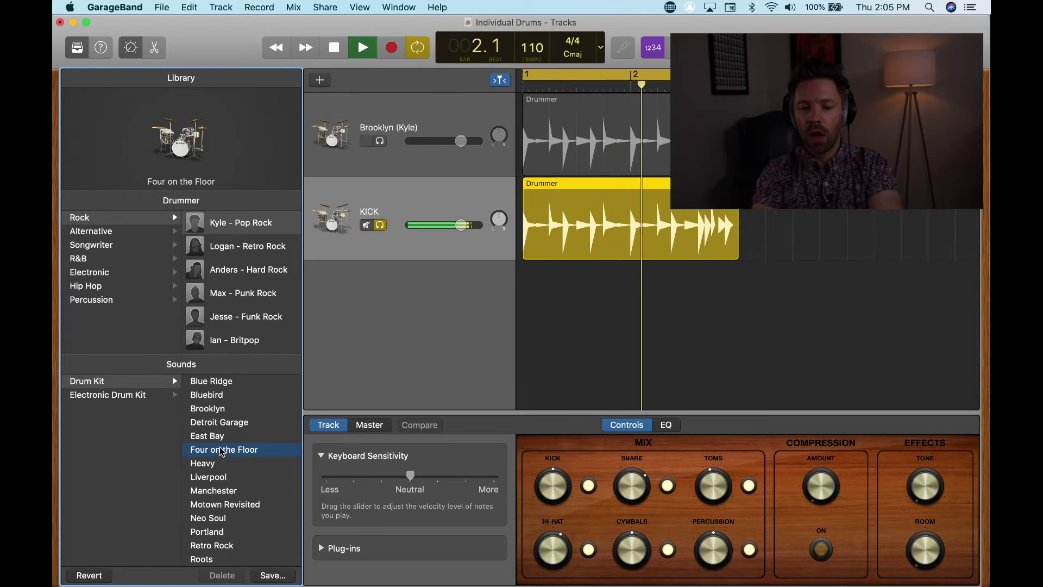
{"action": "key", "text": "space"}
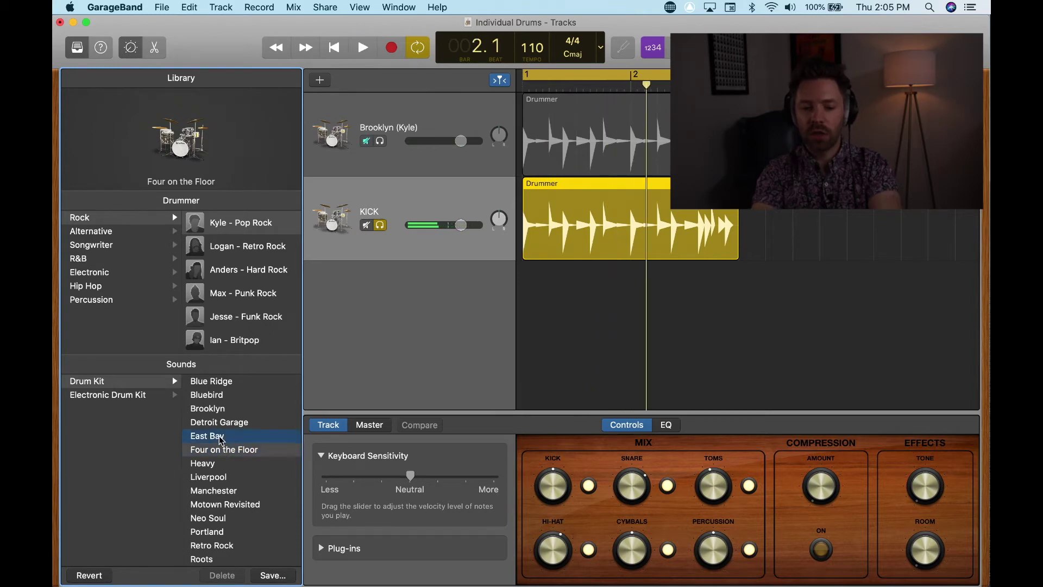
{"action": "key", "text": "space"}
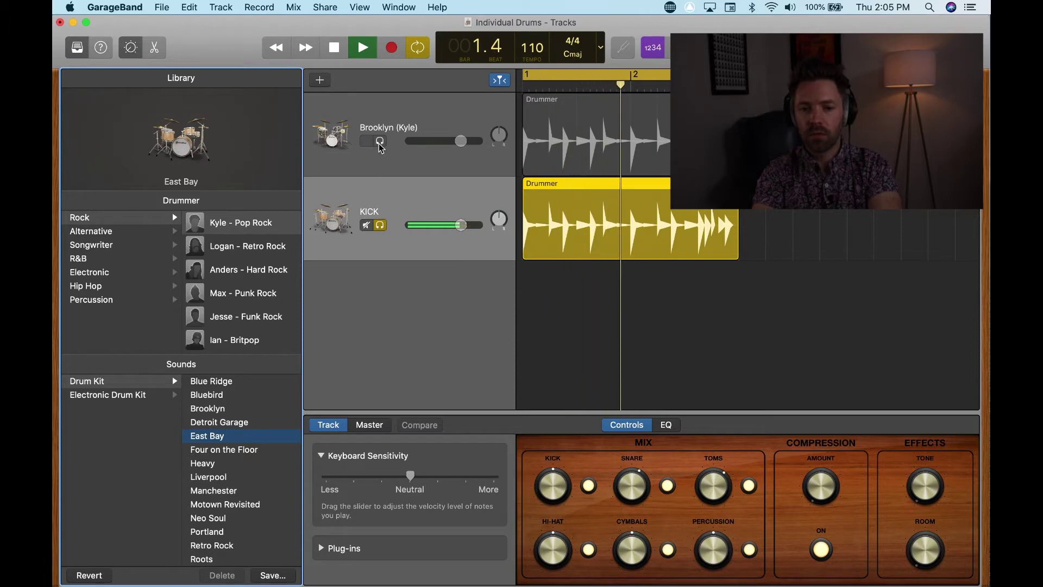
{"action": "key", "text": "space"}
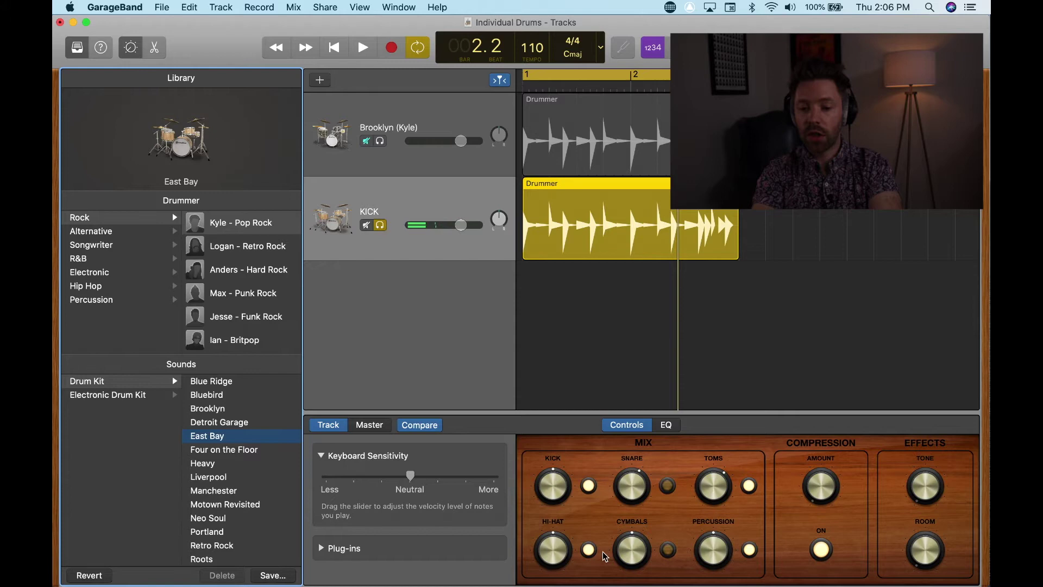
- Solo Brooklyn (Kyle) alongside KICK and play both drummer tracks together from bar 1
{"action": "left_click", "coordinate": [751, 552]}
{"action": "key", "text": "space"}
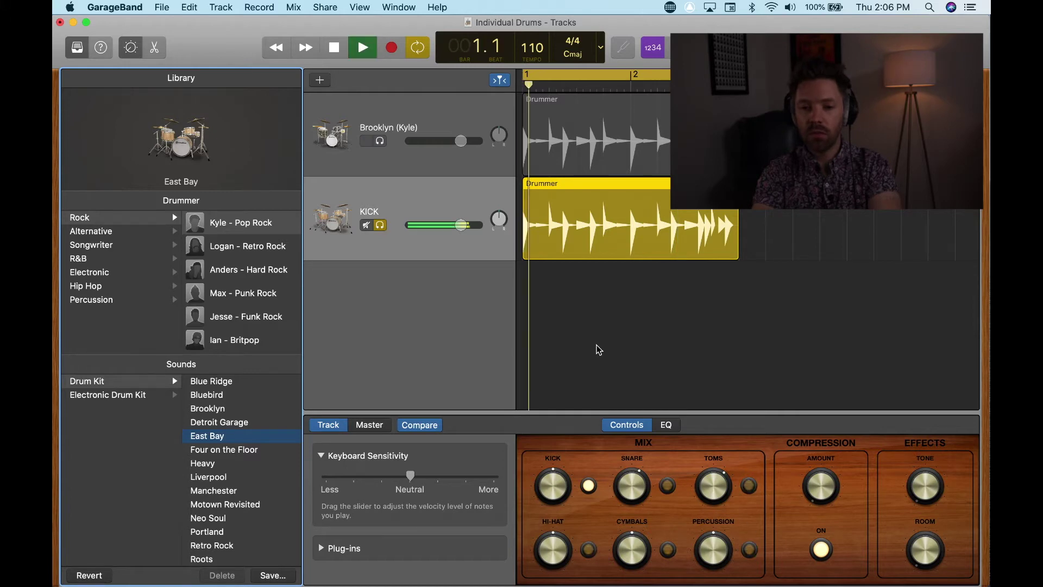
{"action": "left_click", "coordinate": [380, 141]}
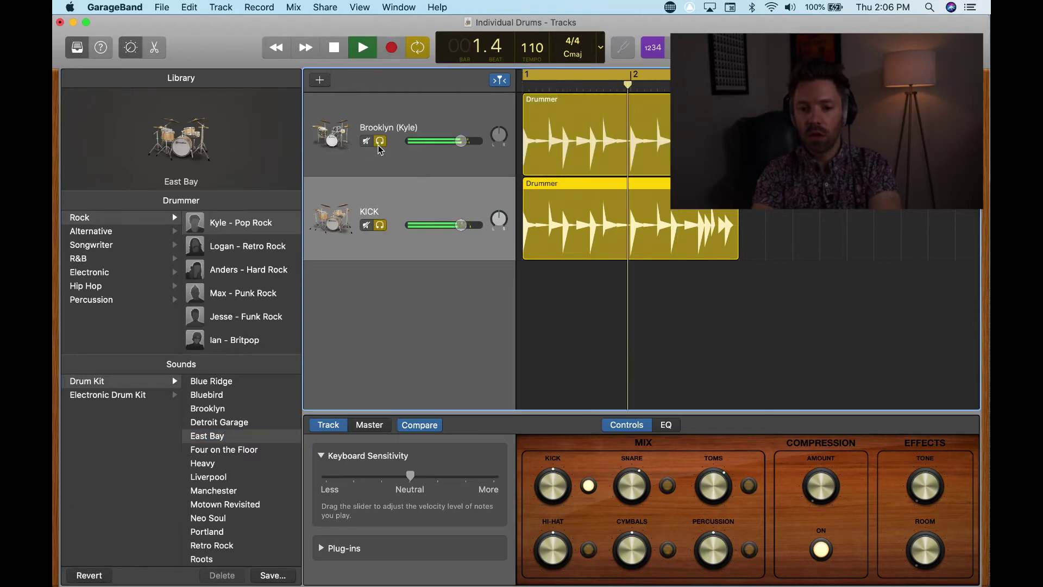
{"action": "key", "text": "space"}
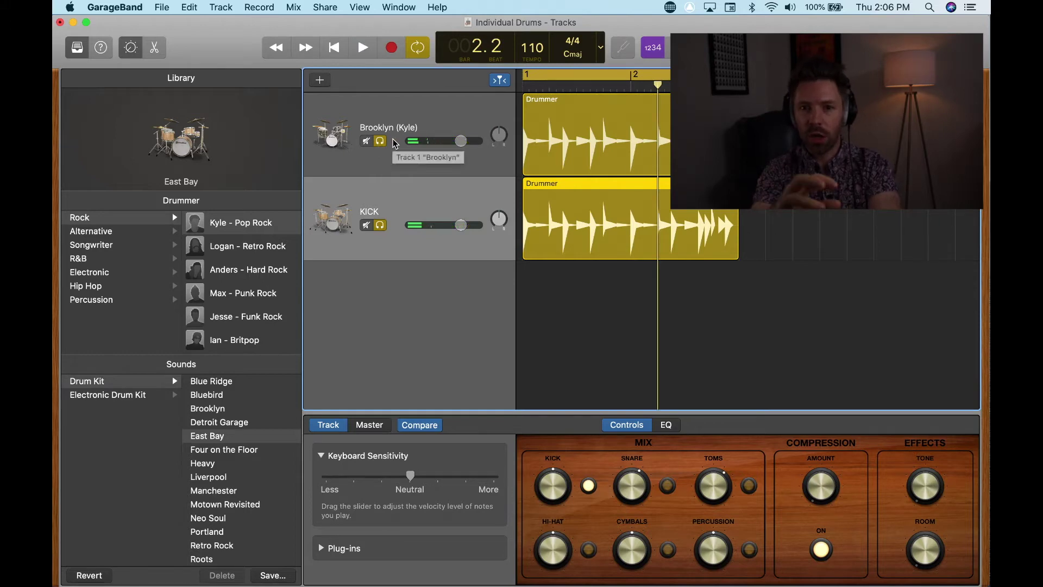
{"action": "key", "text": "space"}
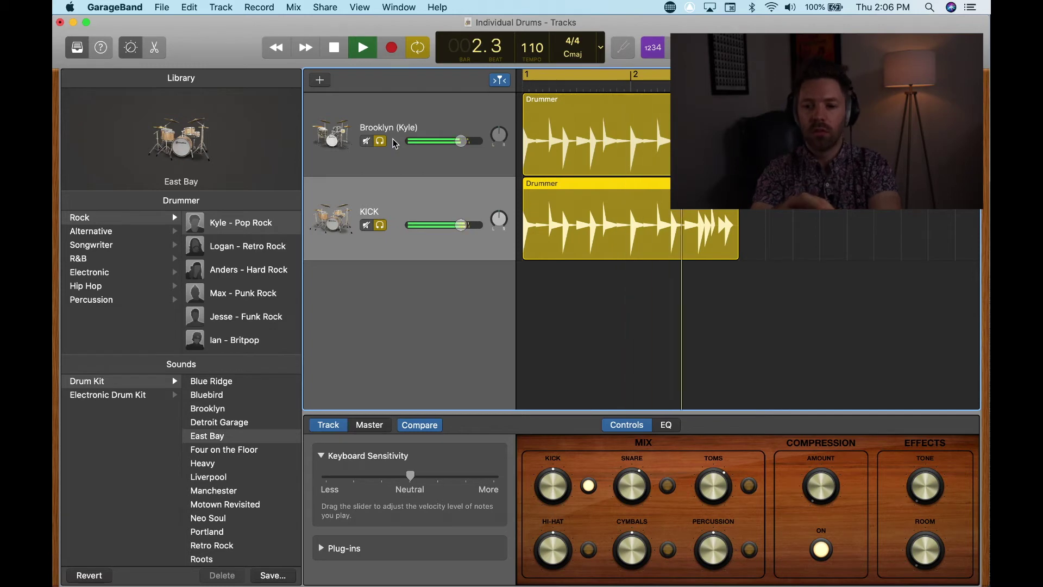
{"action": "key", "text": "space"}
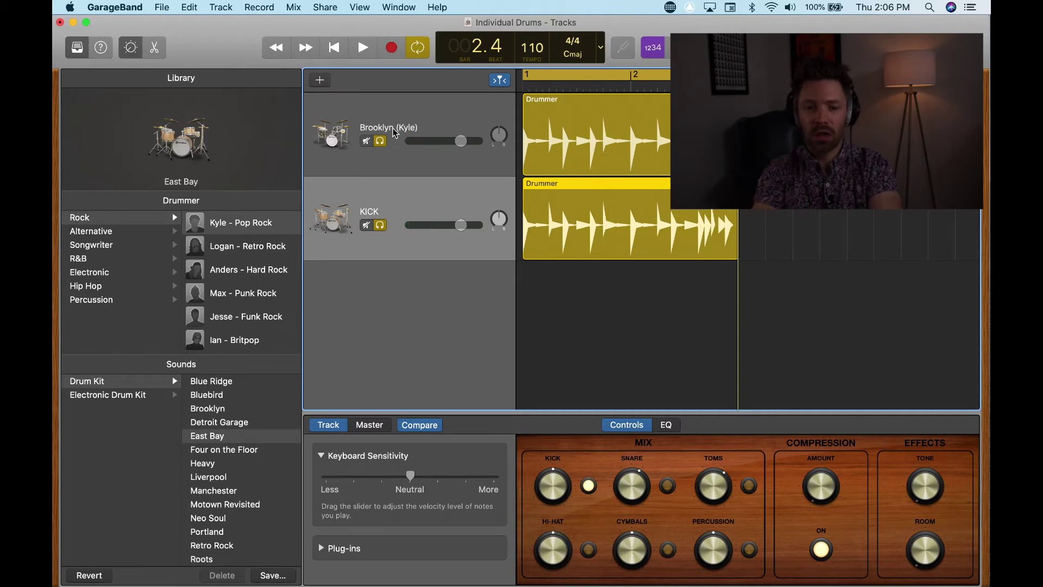
{"action": "left_click", "coordinate": [395, 114]}
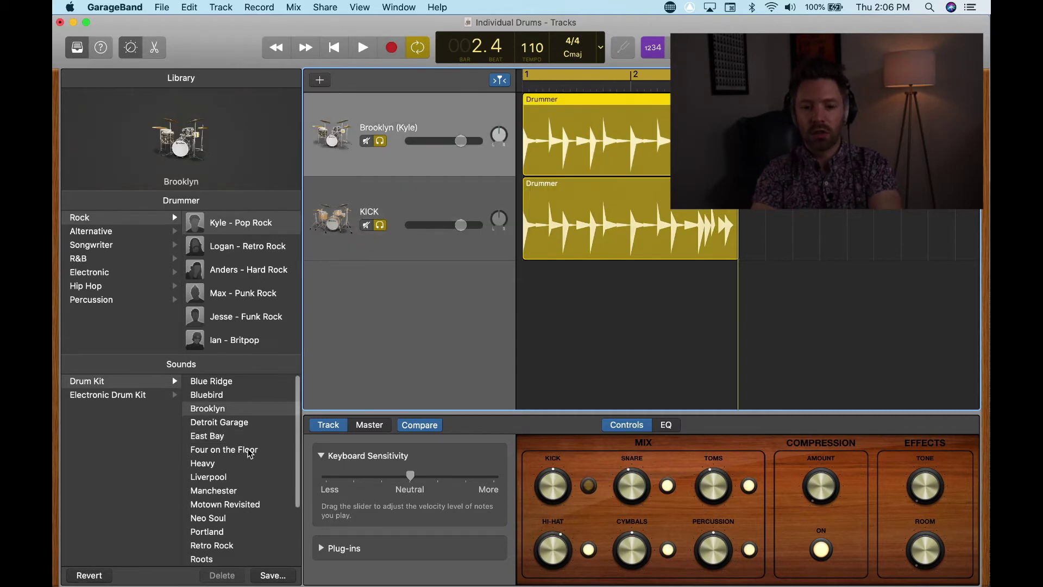
- Duplicate the KICK track and rename the new third track SNARE
{"action": "left_click", "coordinate": [397, 209]}
{"action": "double_click", "coordinate": [390, 287]}
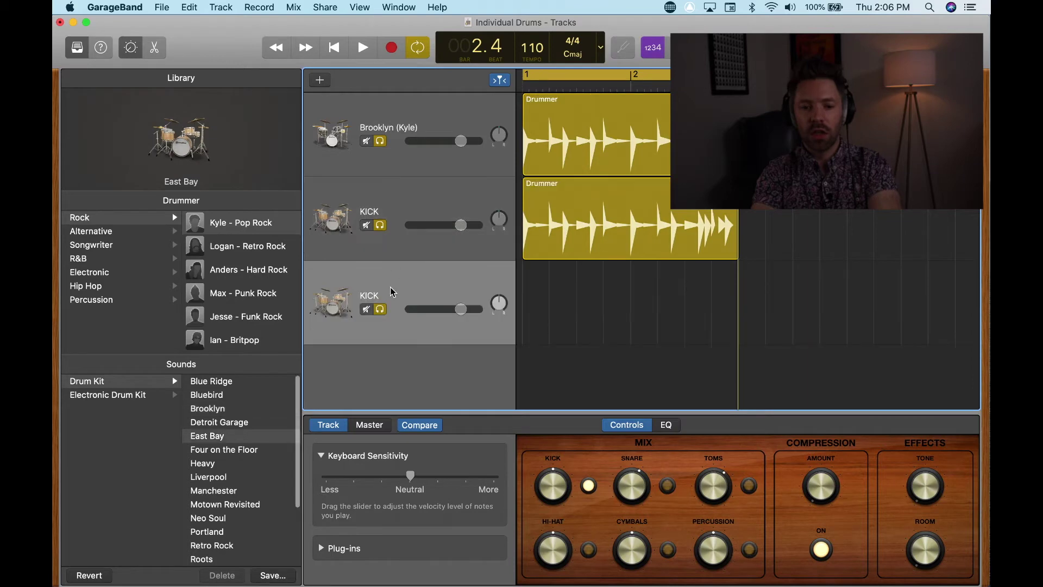
{"action": "double_click", "coordinate": [368, 296]}
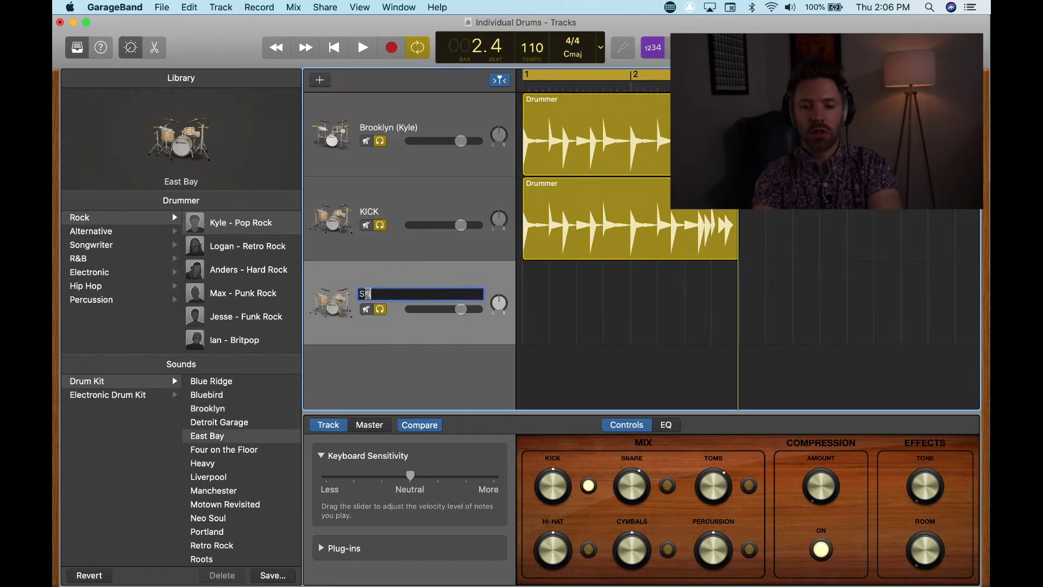
{"action": "type", "text": "SNARE"}
{"action": "key", "text": "Return"}
- Copy the KICK drummer region and paste it onto the SNARE track
{"action": "left_click", "coordinate": [600, 245]}
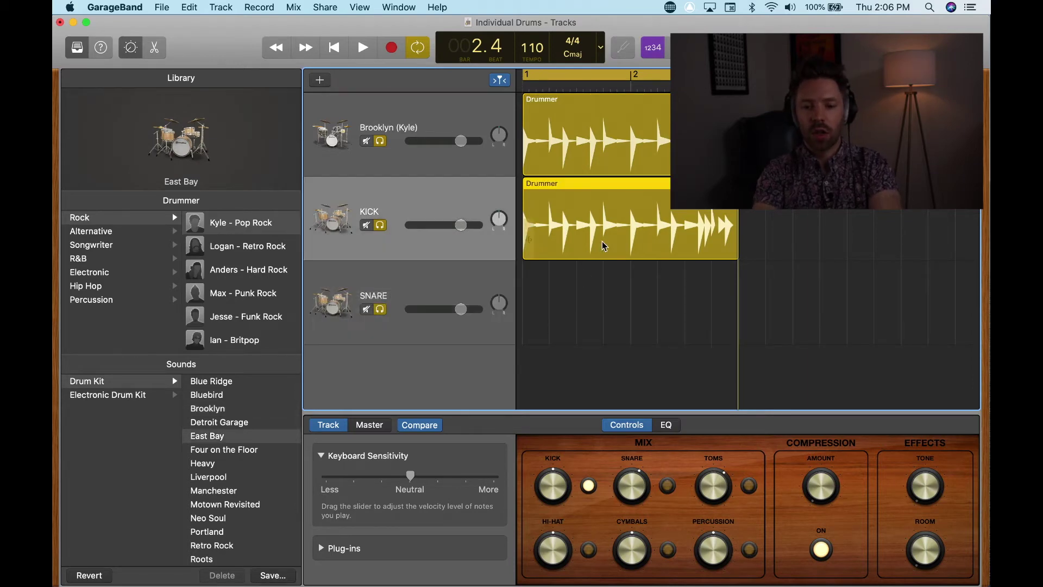
{"action": "key", "text": "Return"}
{"action": "left_click", "coordinate": [487, 273]}
{"action": "key", "text": "super+v"}
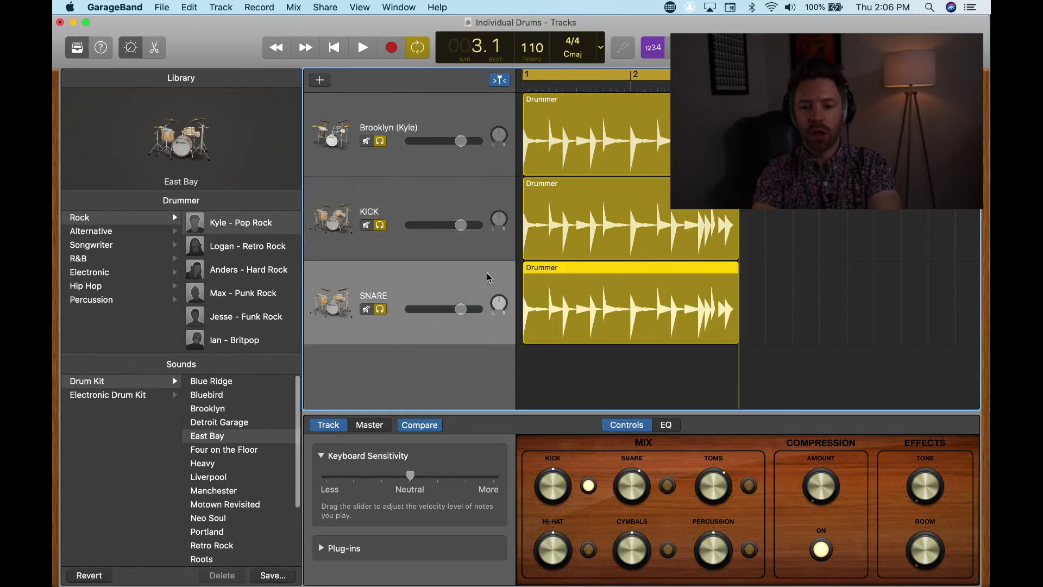
- Unsolo KICK and Brooklyn, play SNARE alone and try the Four on the Floor kit
{"action": "left_click", "coordinate": [381, 225]}
{"action": "left_click", "coordinate": [381, 141]}
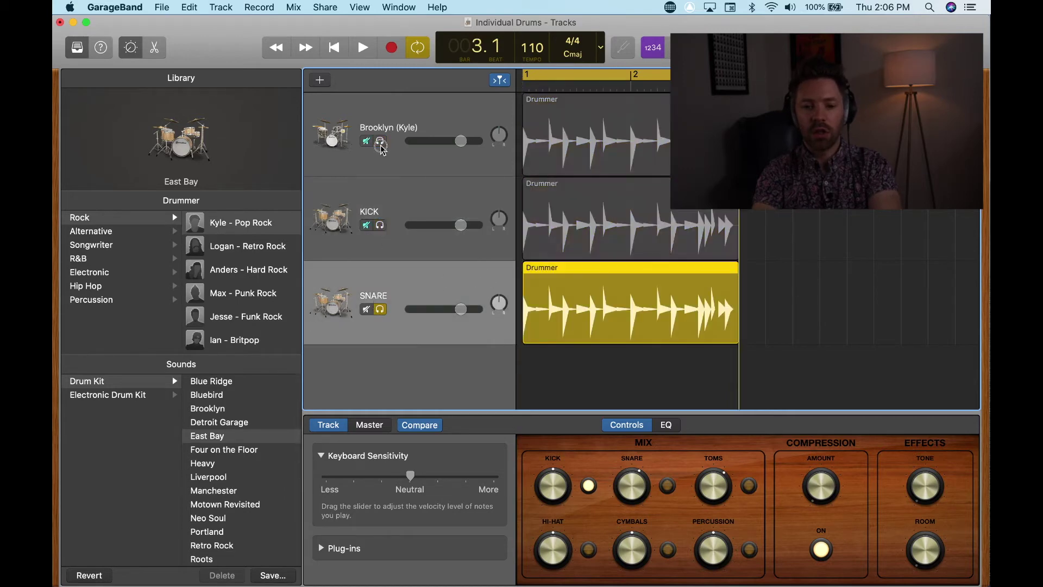
{"action": "key", "text": "space"}
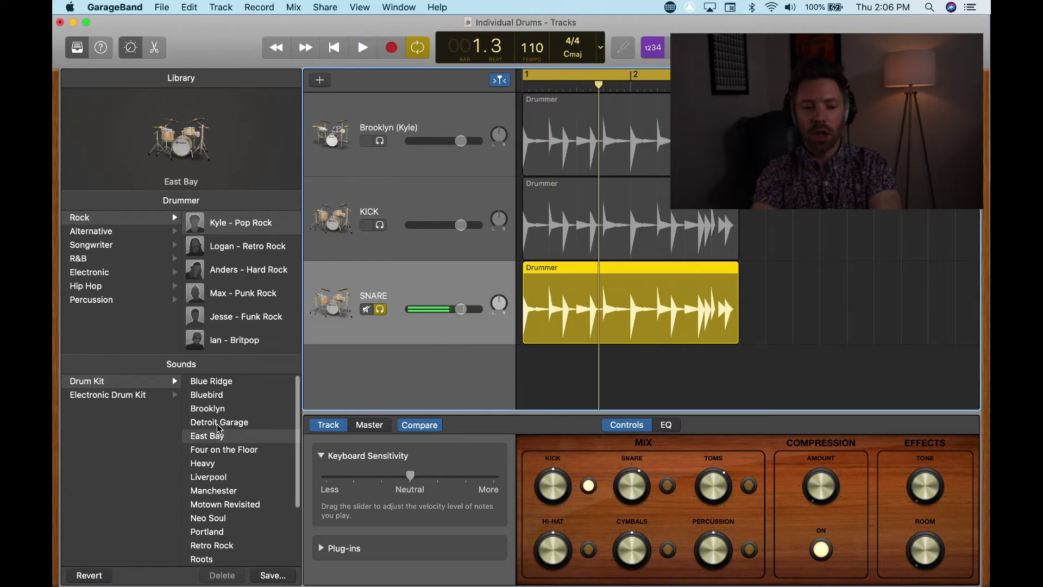
{"action": "left_click", "coordinate": [217, 451]}
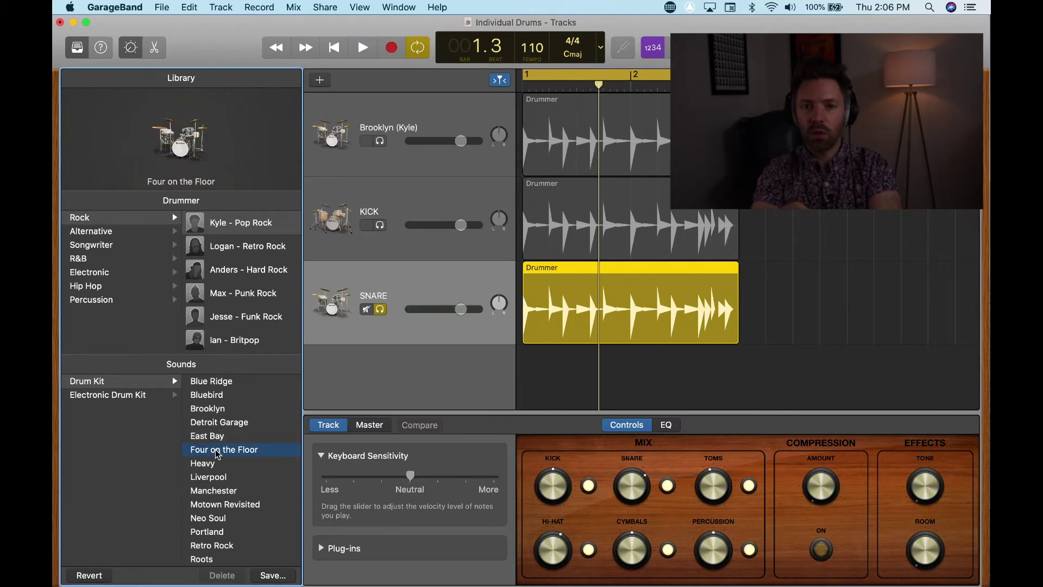
{"action": "key", "text": "space"}
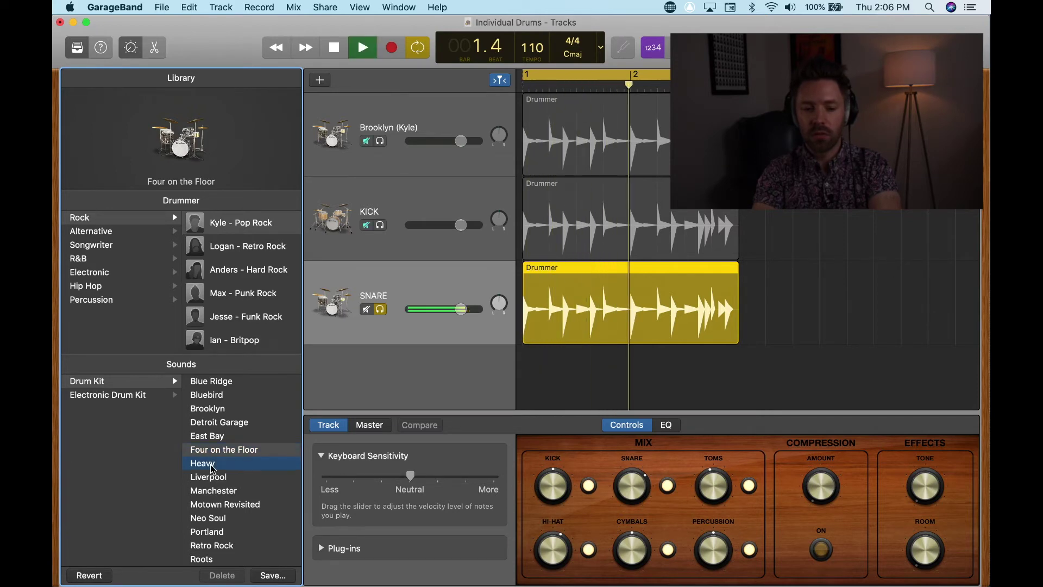
- Audition Heavy, Manchester, Neo Soul and Portland kits, then settle SNARE on Retro Rock
{"action": "left_click", "coordinate": [212, 465]}
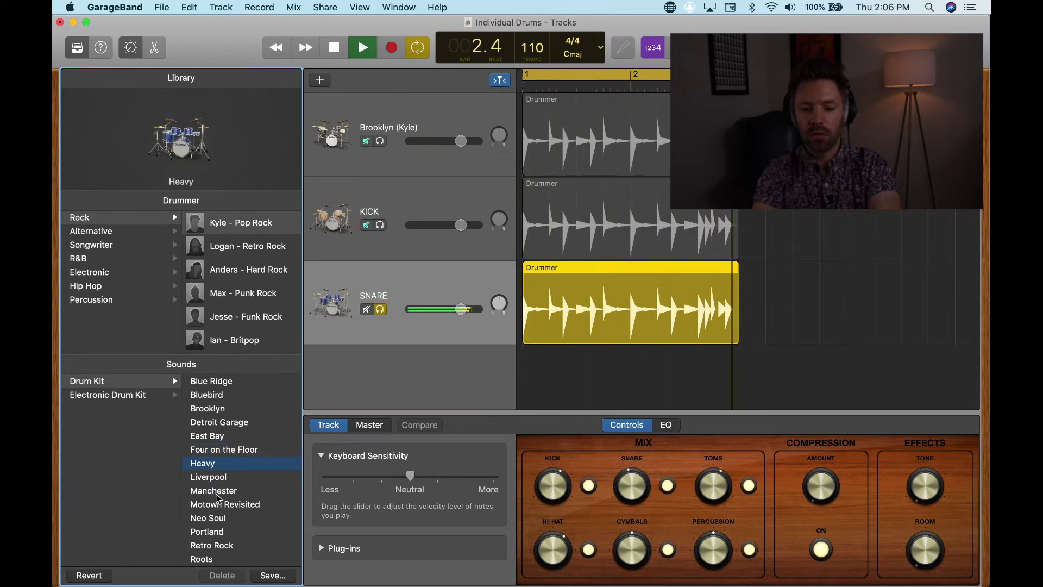
{"action": "left_click", "coordinate": [217, 492]}
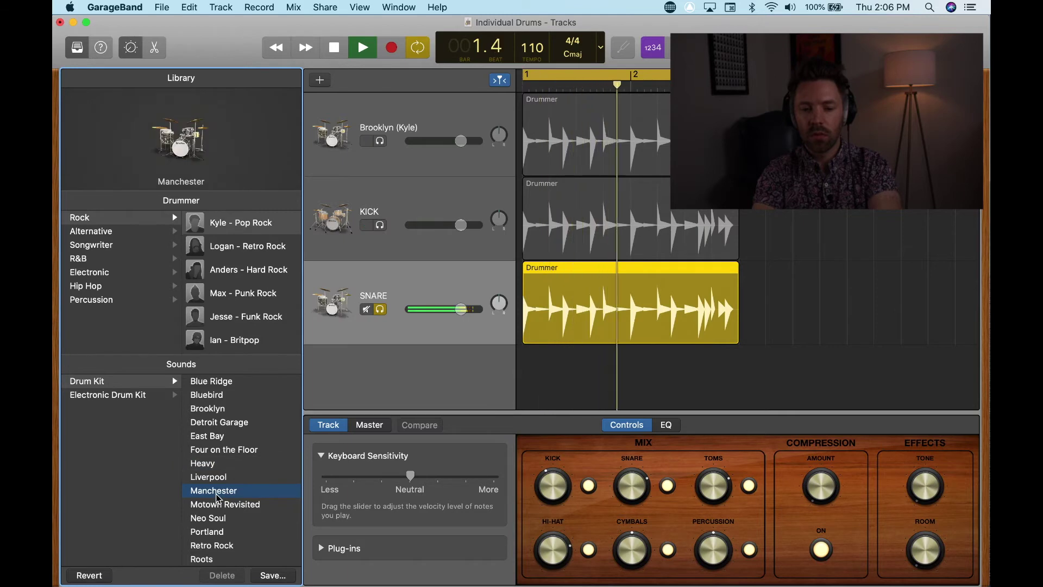
{"action": "left_click", "coordinate": [216, 520]}
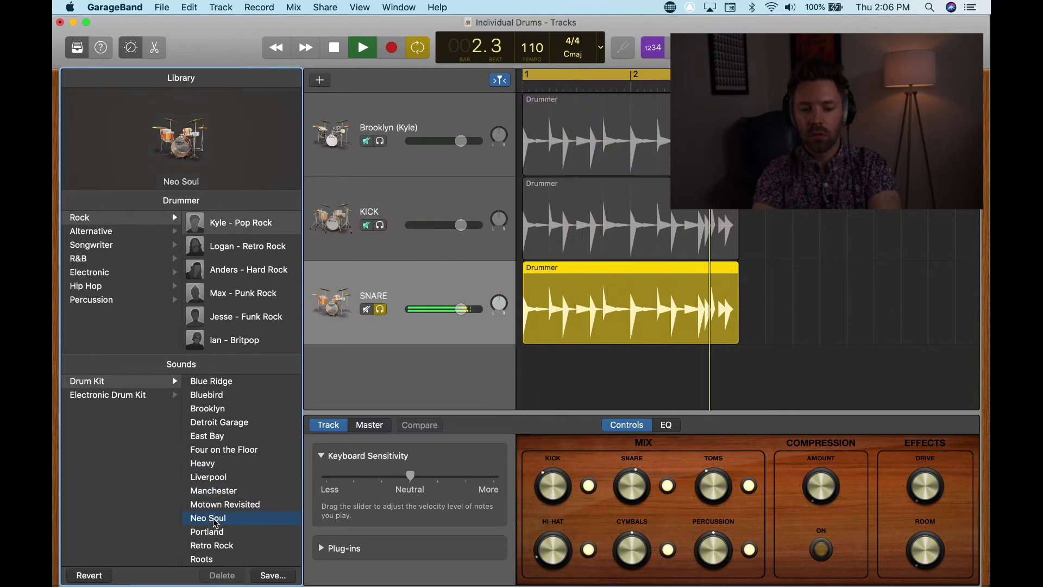
{"action": "left_click", "coordinate": [215, 536]}
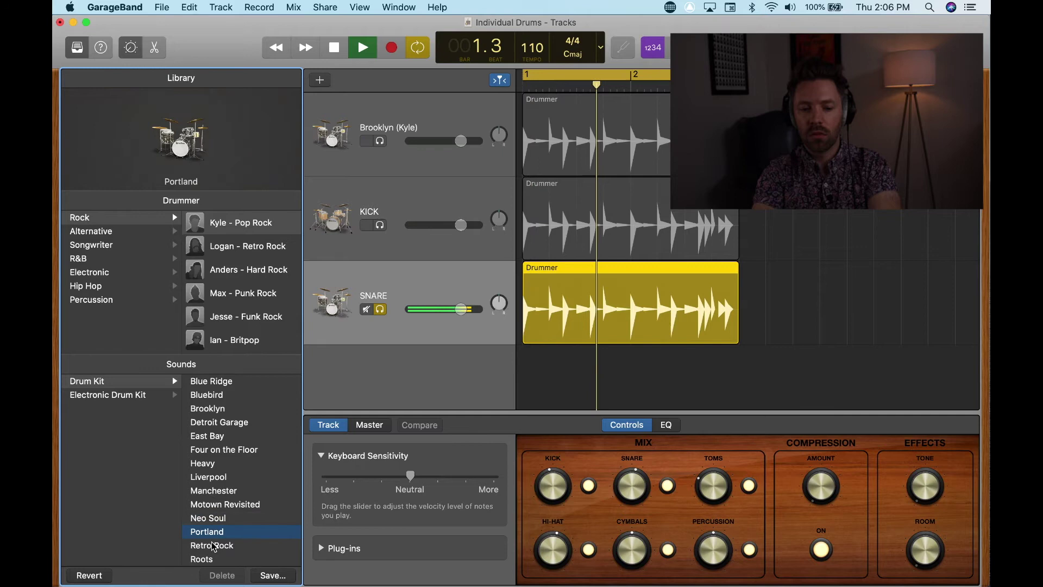
{"action": "left_click", "coordinate": [215, 545]}
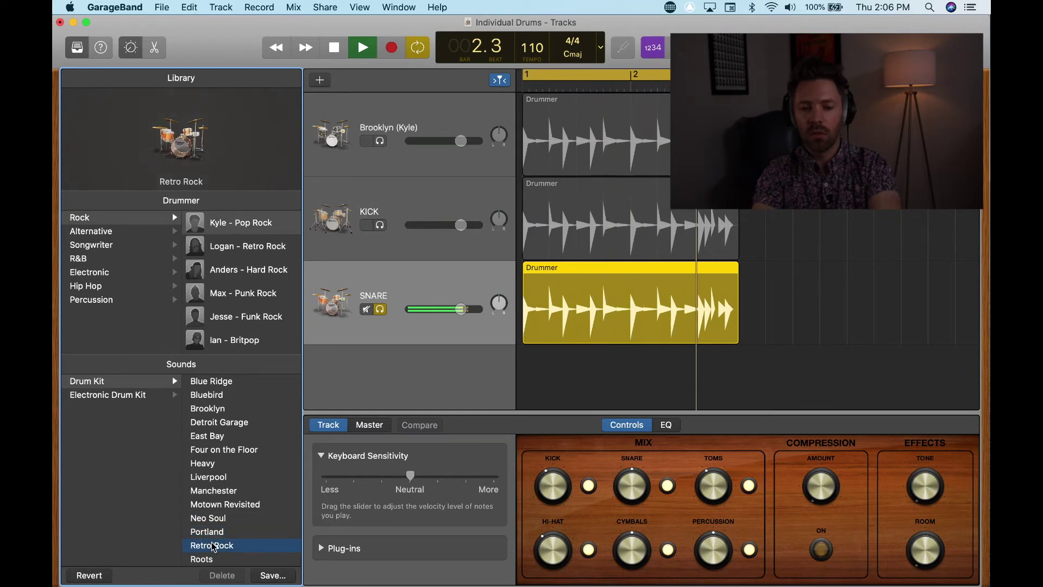
{"action": "key", "text": "space"}
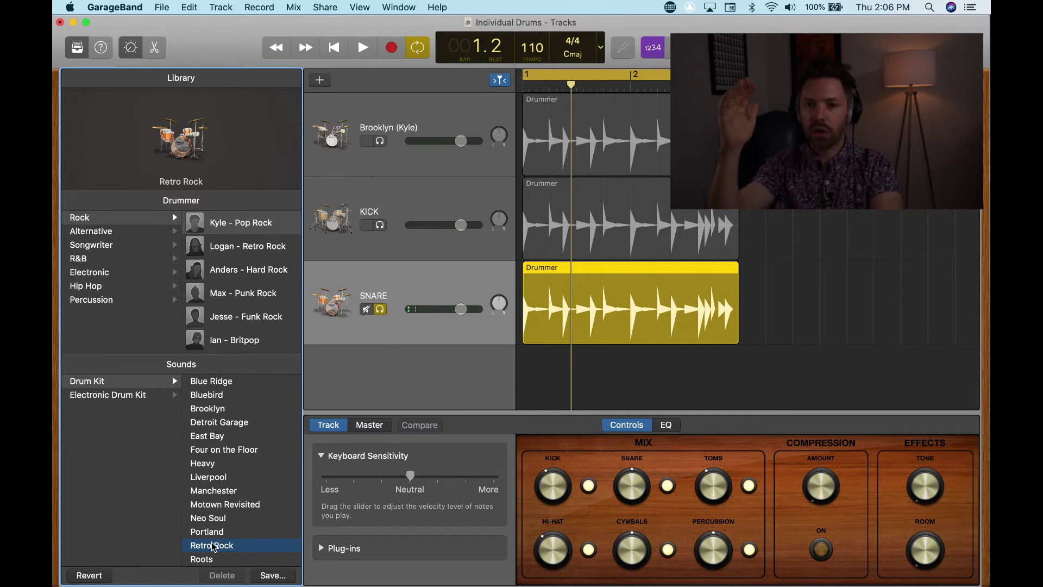
{"action": "key", "text": "space"}
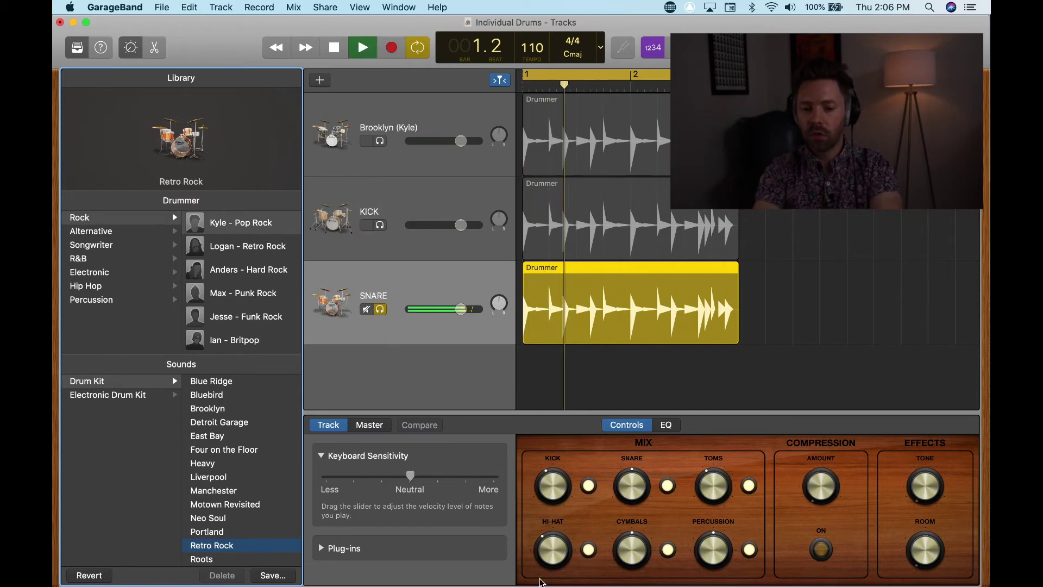
- Switch off kick, hi-hat, toms, cymbals and percussion in the SNARE kit, leaving only snare
{"action": "left_click", "coordinate": [589, 486]}
{"action": "left_click", "coordinate": [589, 548]}
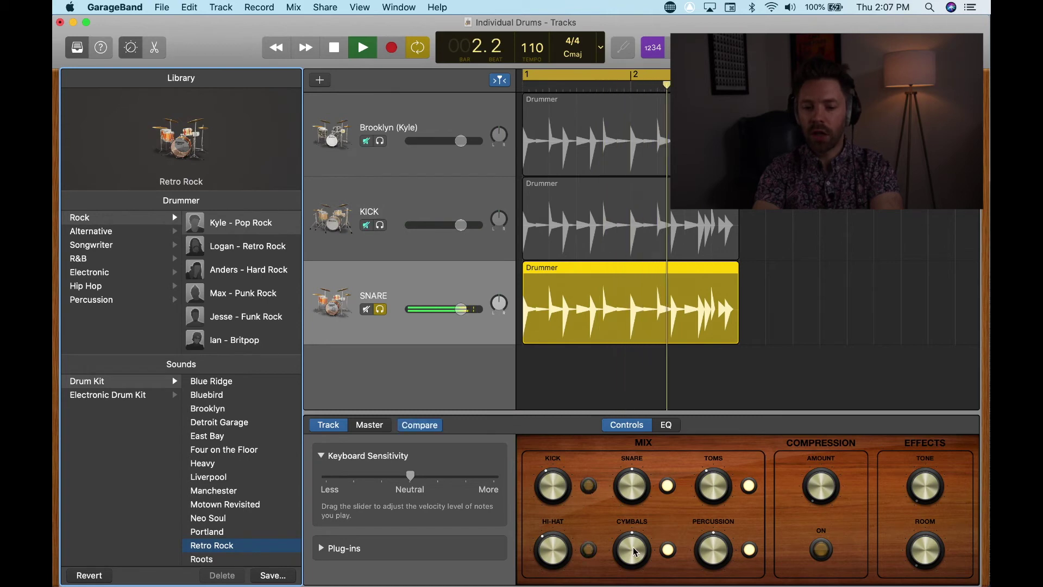
{"action": "left_click", "coordinate": [668, 549]}
{"action": "left_click", "coordinate": [749, 485]}
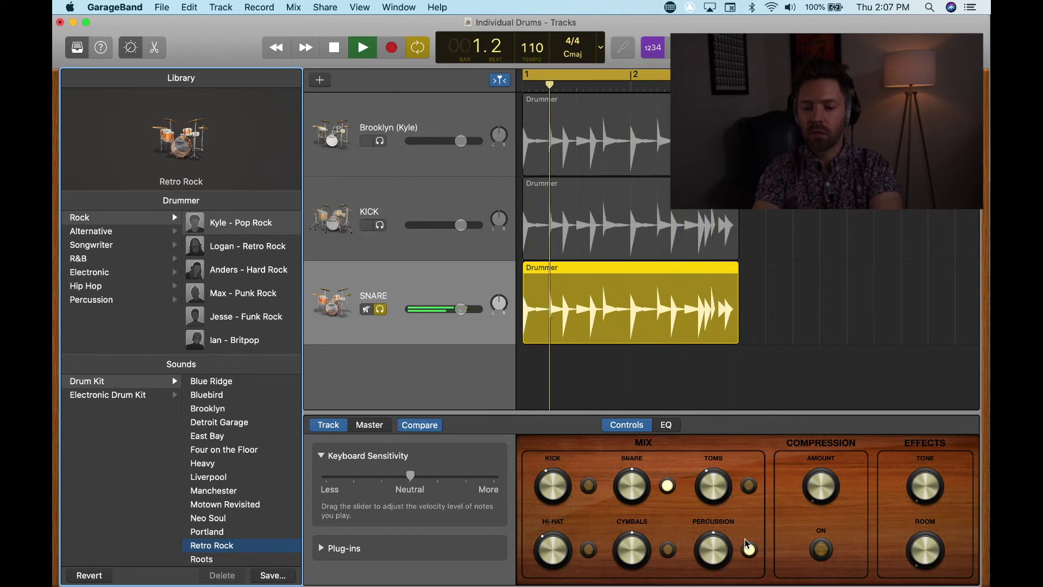
{"action": "left_click", "coordinate": [748, 549]}
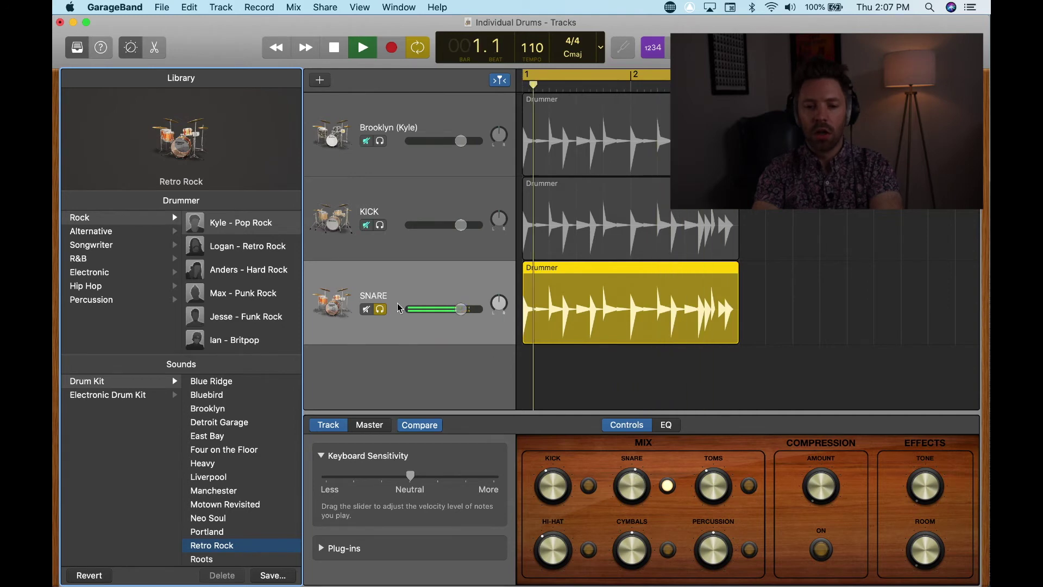
{"action": "key", "text": "space"}
- Unsolo SNARE, play all three drum tracks together and select the Brooklyn (Kyle) track
{"action": "left_click", "coordinate": [380, 309]}
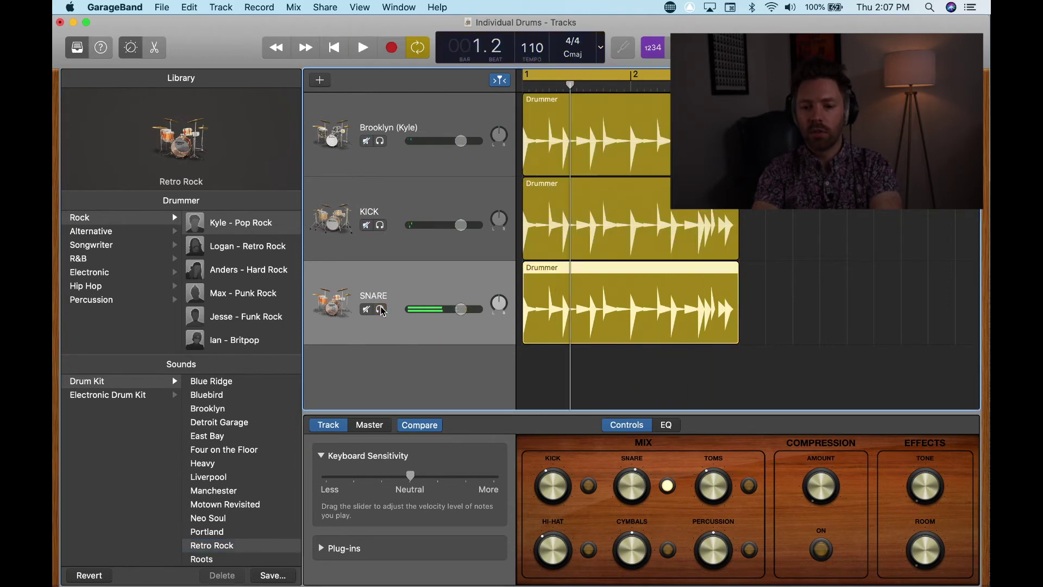
{"action": "key", "text": "space"}
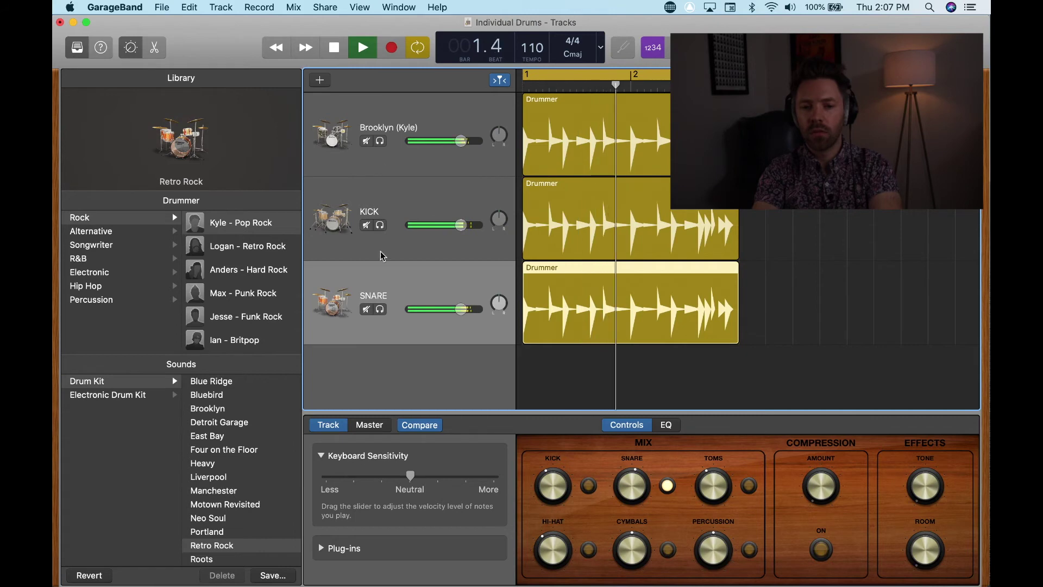
{"action": "left_click", "coordinate": [391, 108]}
{"action": "key", "text": "space"}
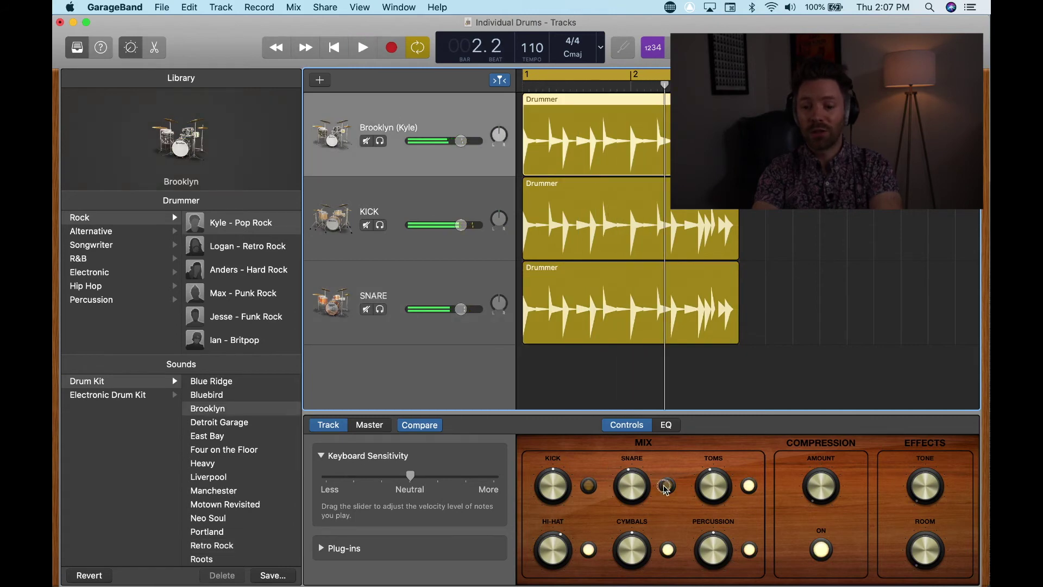
{"action": "key", "text": "space"}
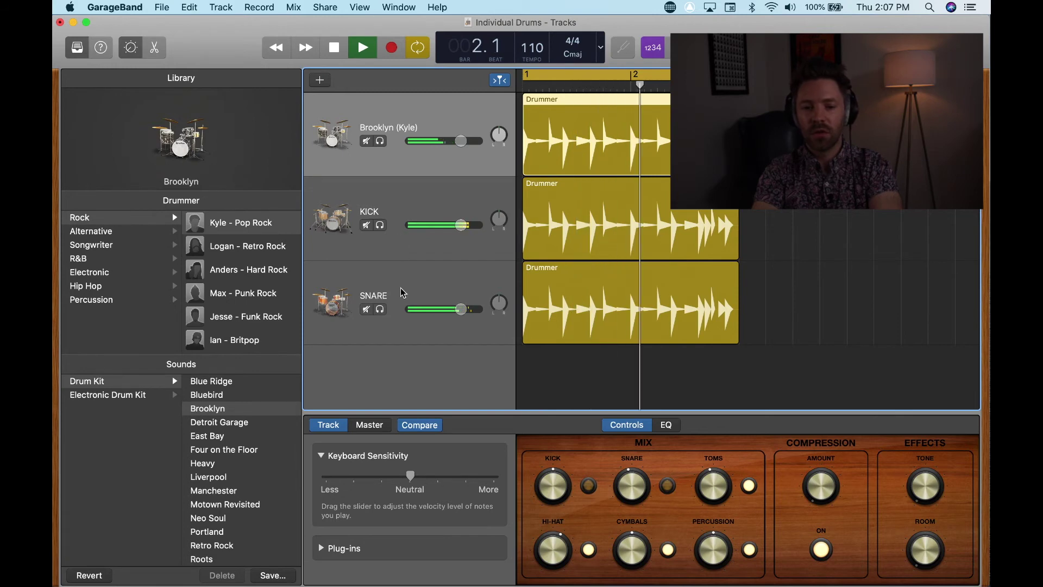
{"action": "left_click", "coordinate": [430, 276]}
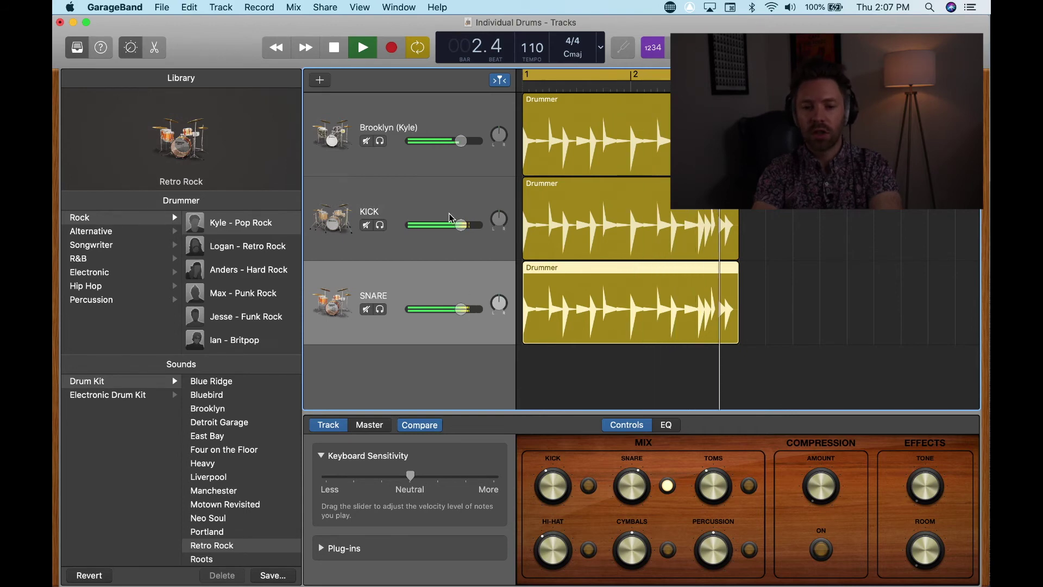
{"action": "key", "text": "space"}
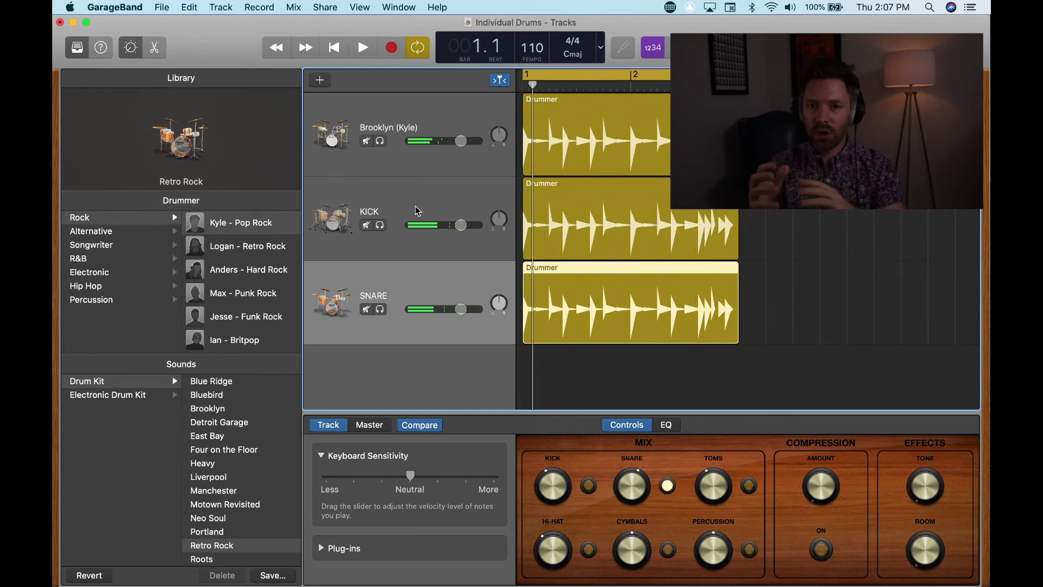